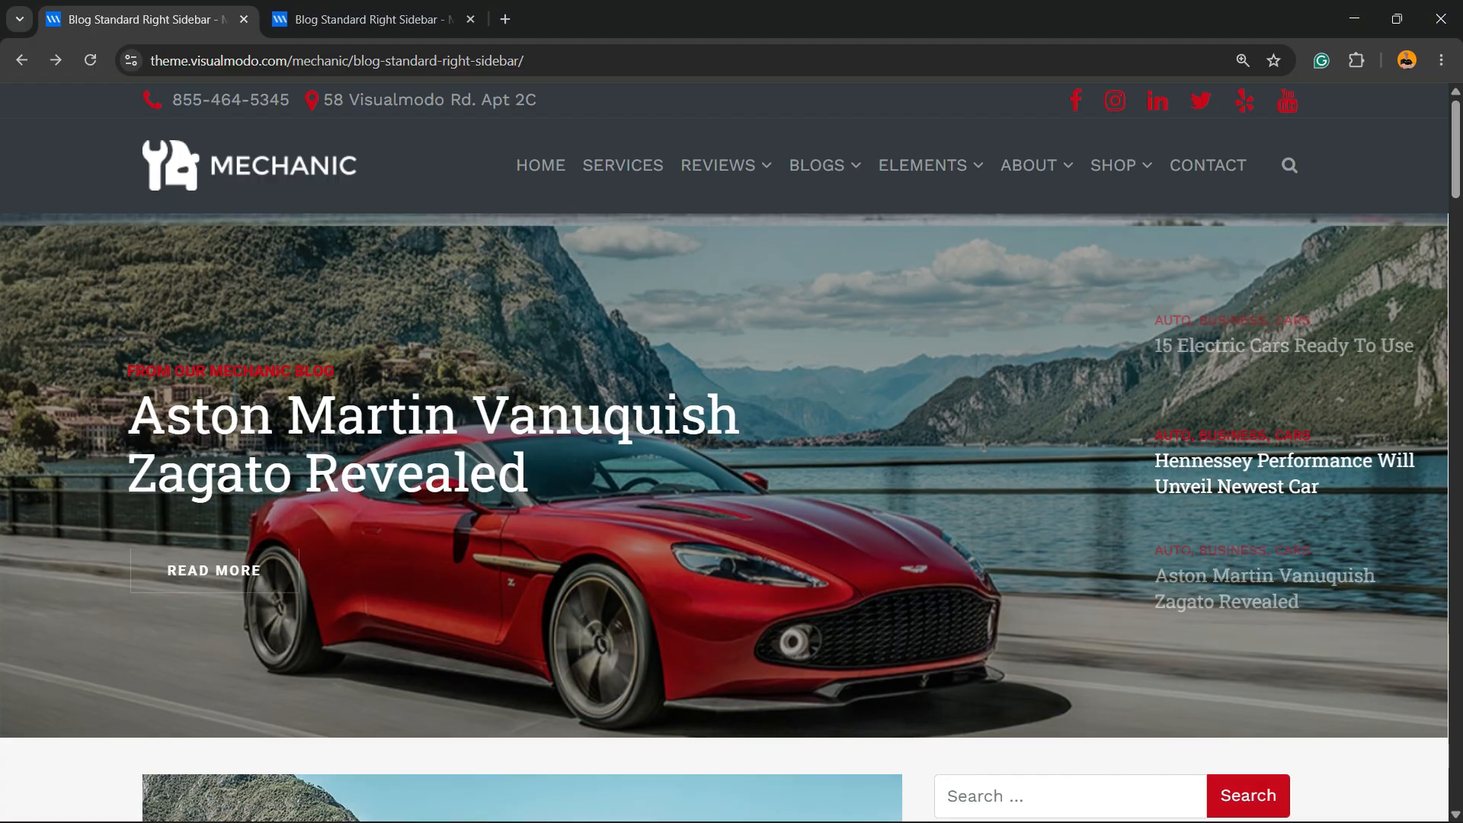
- Examine the blog page's featured post slider and the post listing beneath it
scroll(724, 450, "down", 7)
scroll(522, 449, "down", 20)
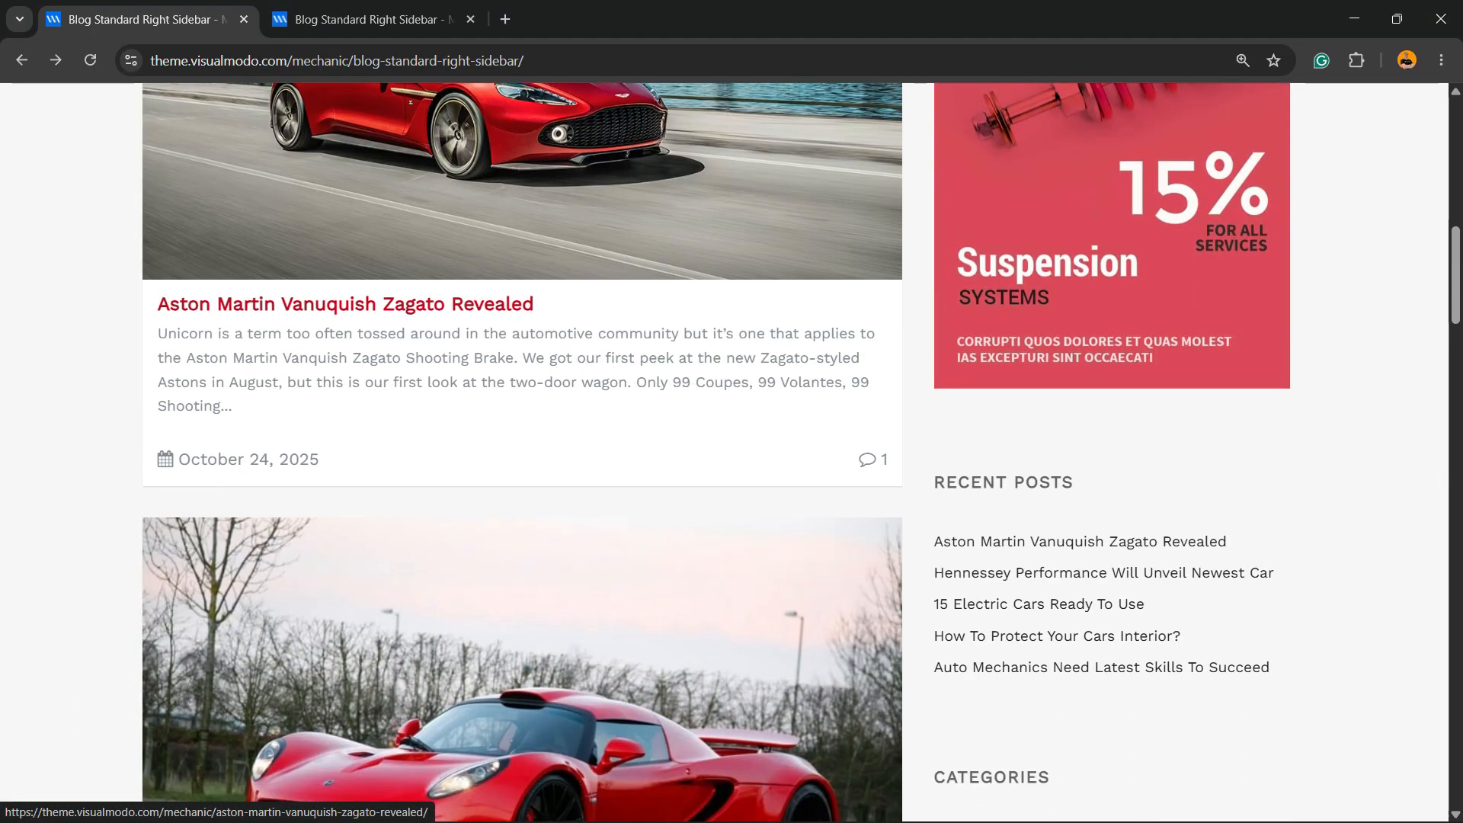
scroll(522, 449, "up", 13)
scroll(522, 449, "up", 14)
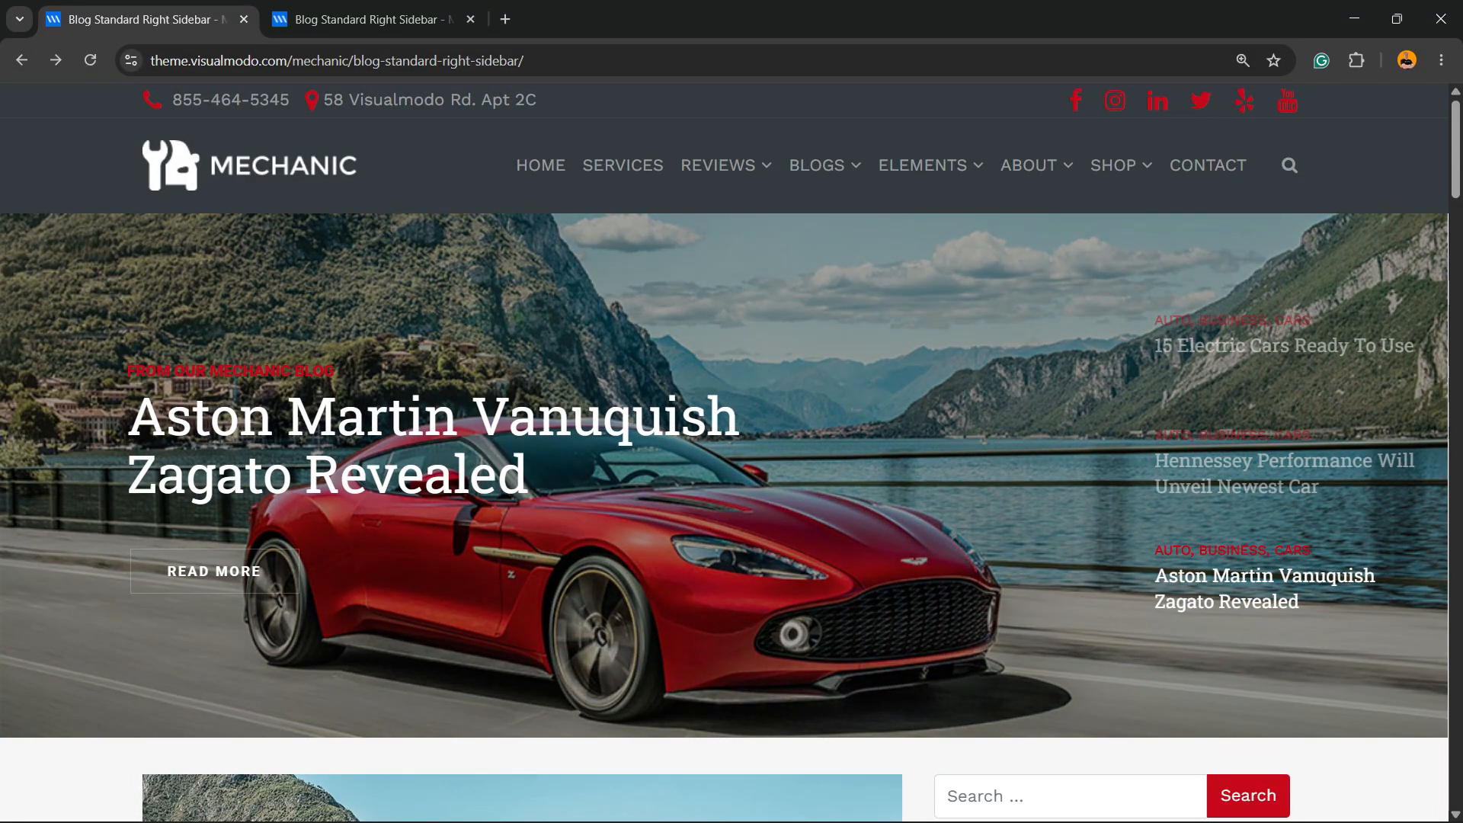
scroll(522, 449, "down", 10)
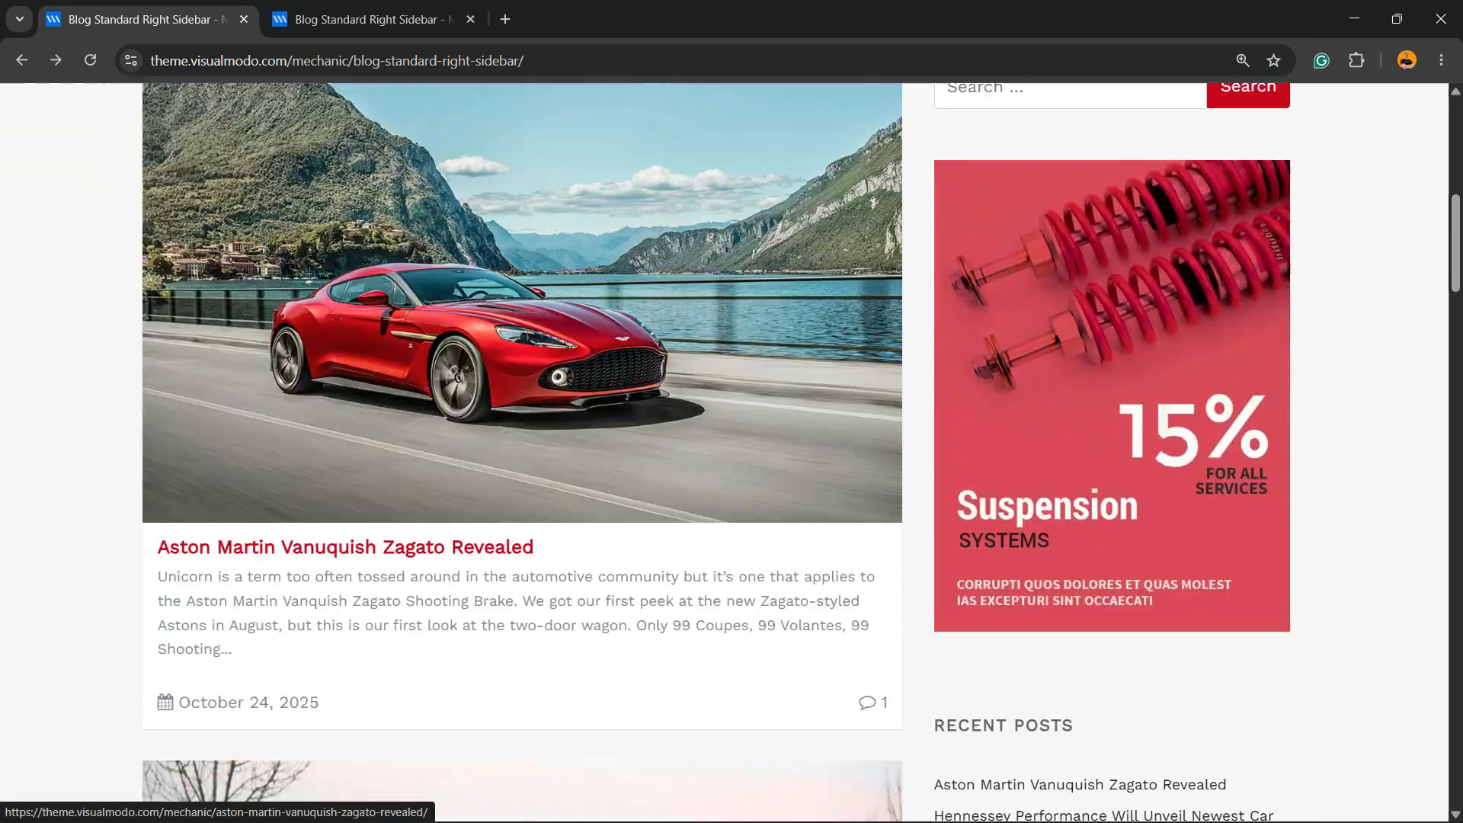
scroll(521, 449, "up", 10)
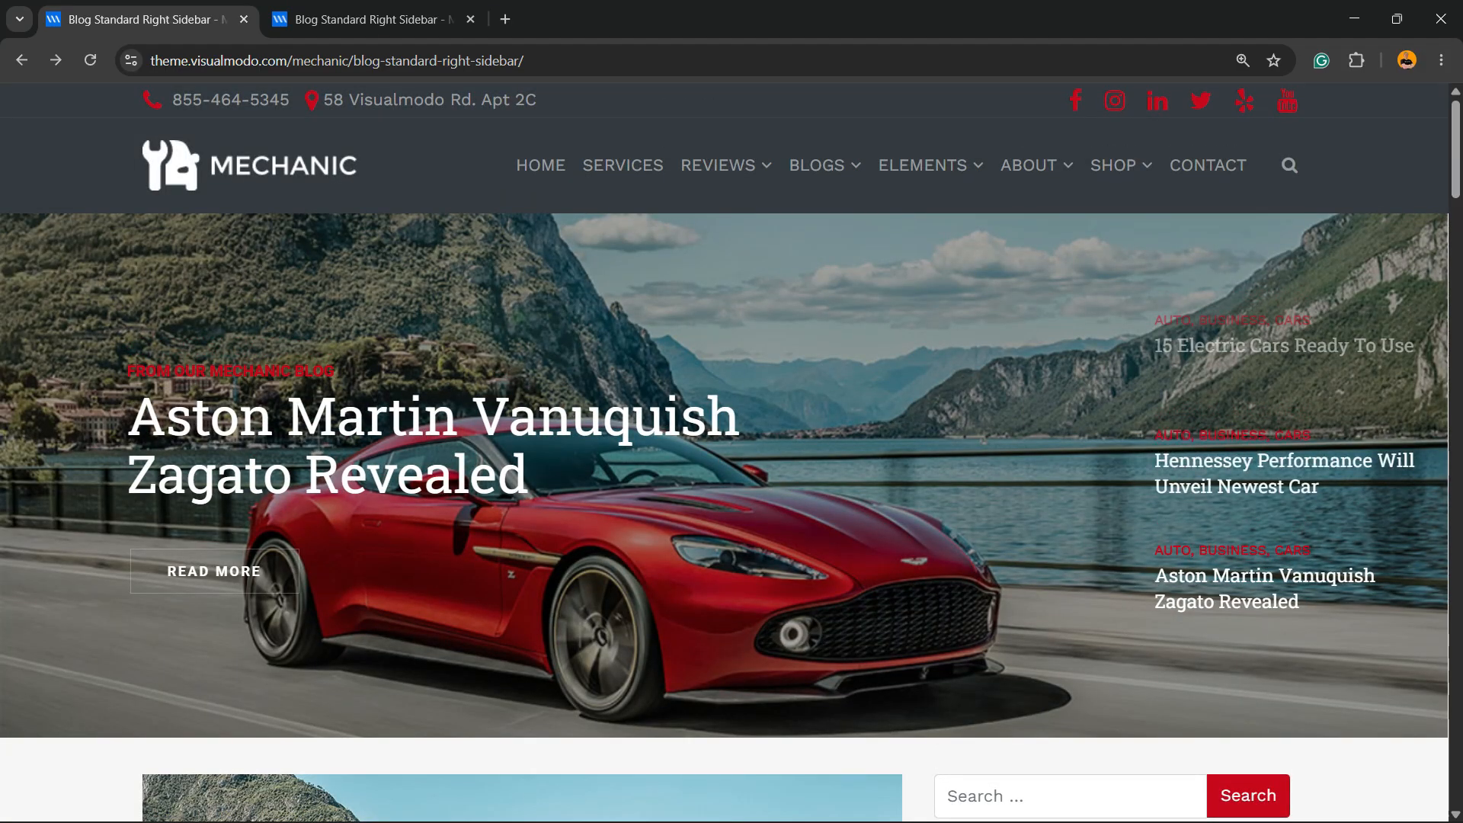
scroll(1090, 566, "down", 8)
scroll(1089, 565, "up", 8)
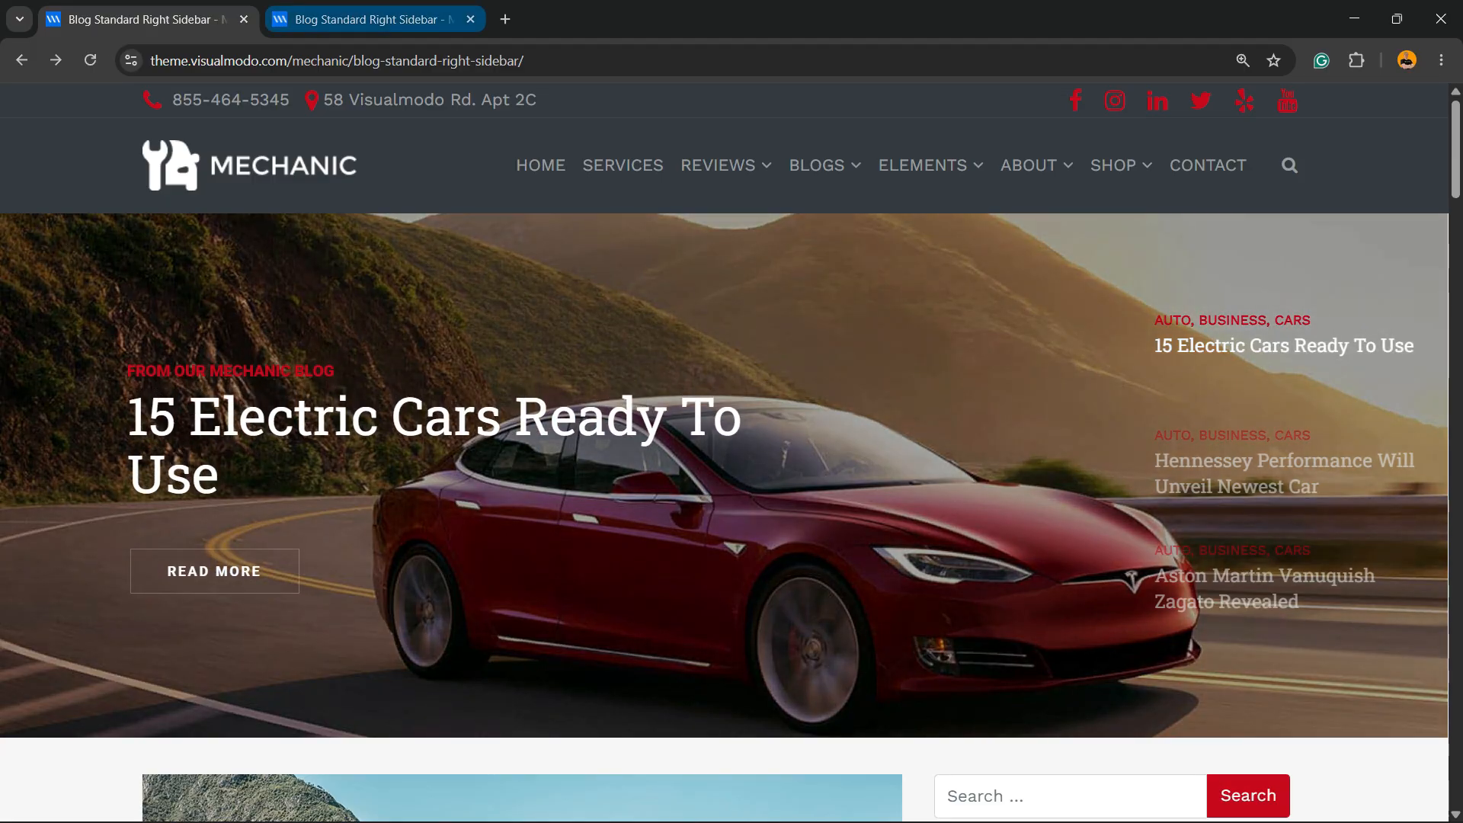
- Go to the Mechanic site's WordPress dashboard from the logged-in page and open Slider Revolution, dismissing its welcome window
left_click(373, 19)
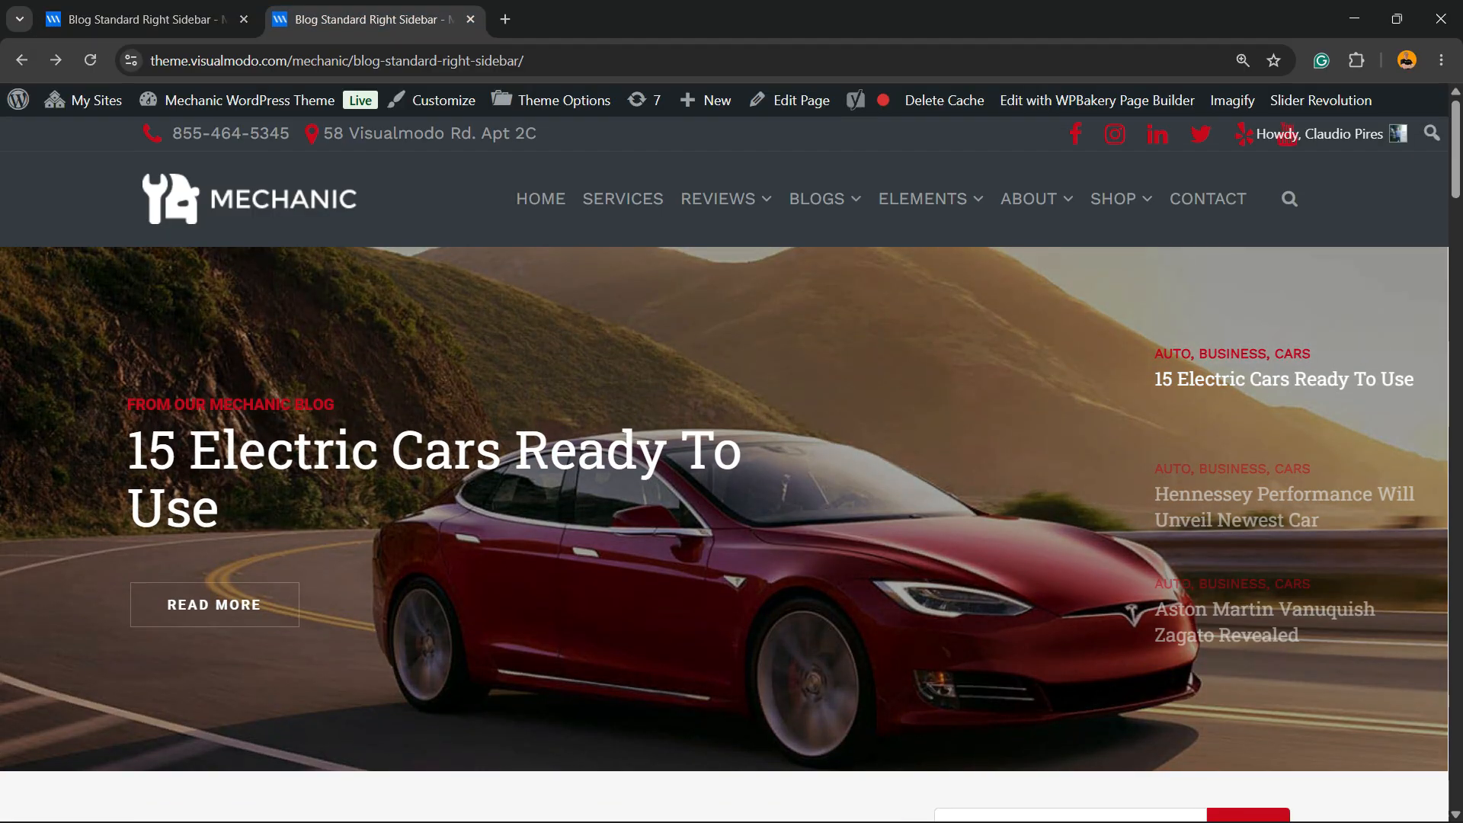
mouse_move(236, 100)
left_click(173, 137)
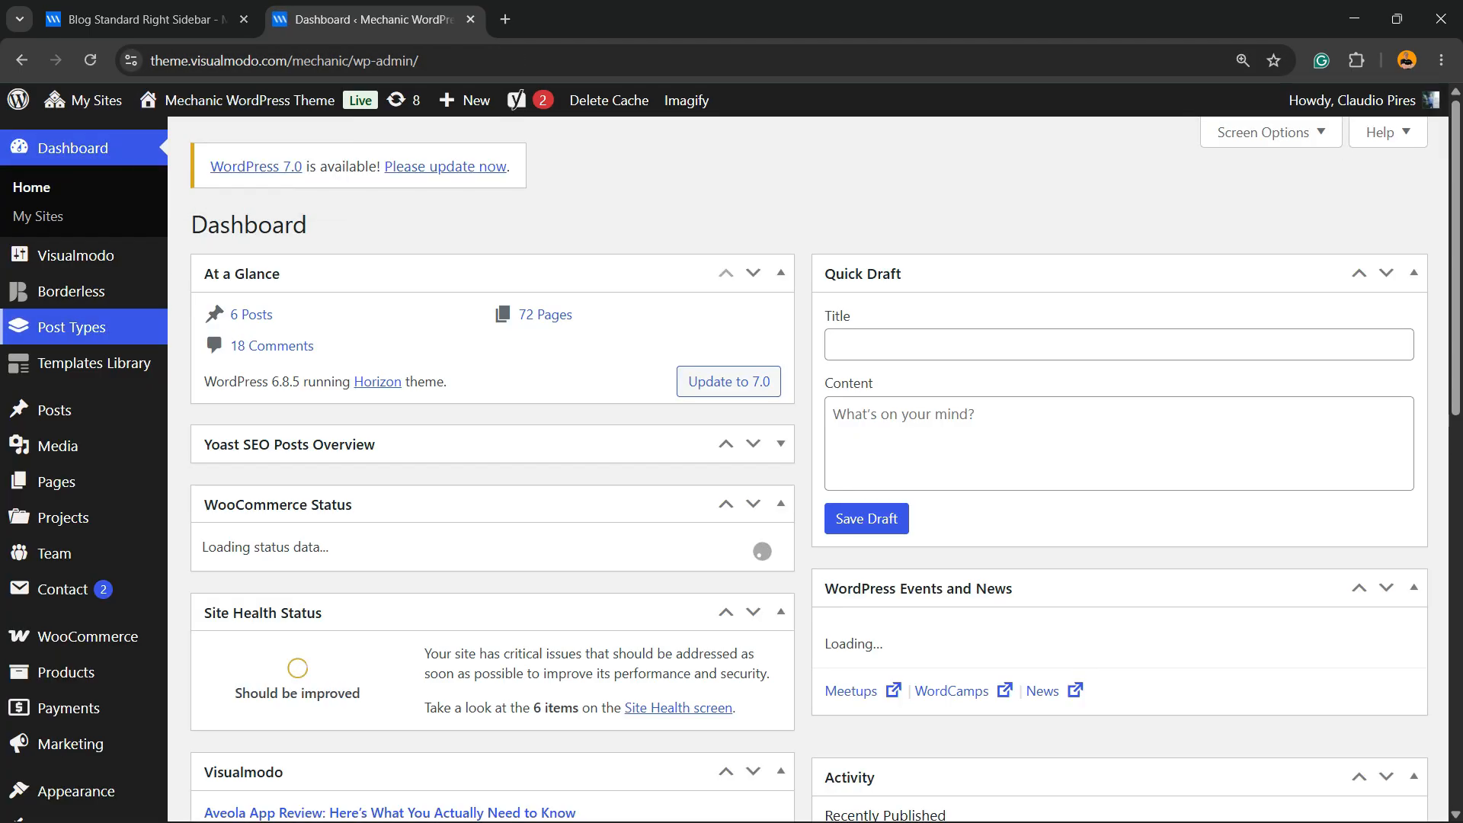
scroll(84, 381, "down", 6)
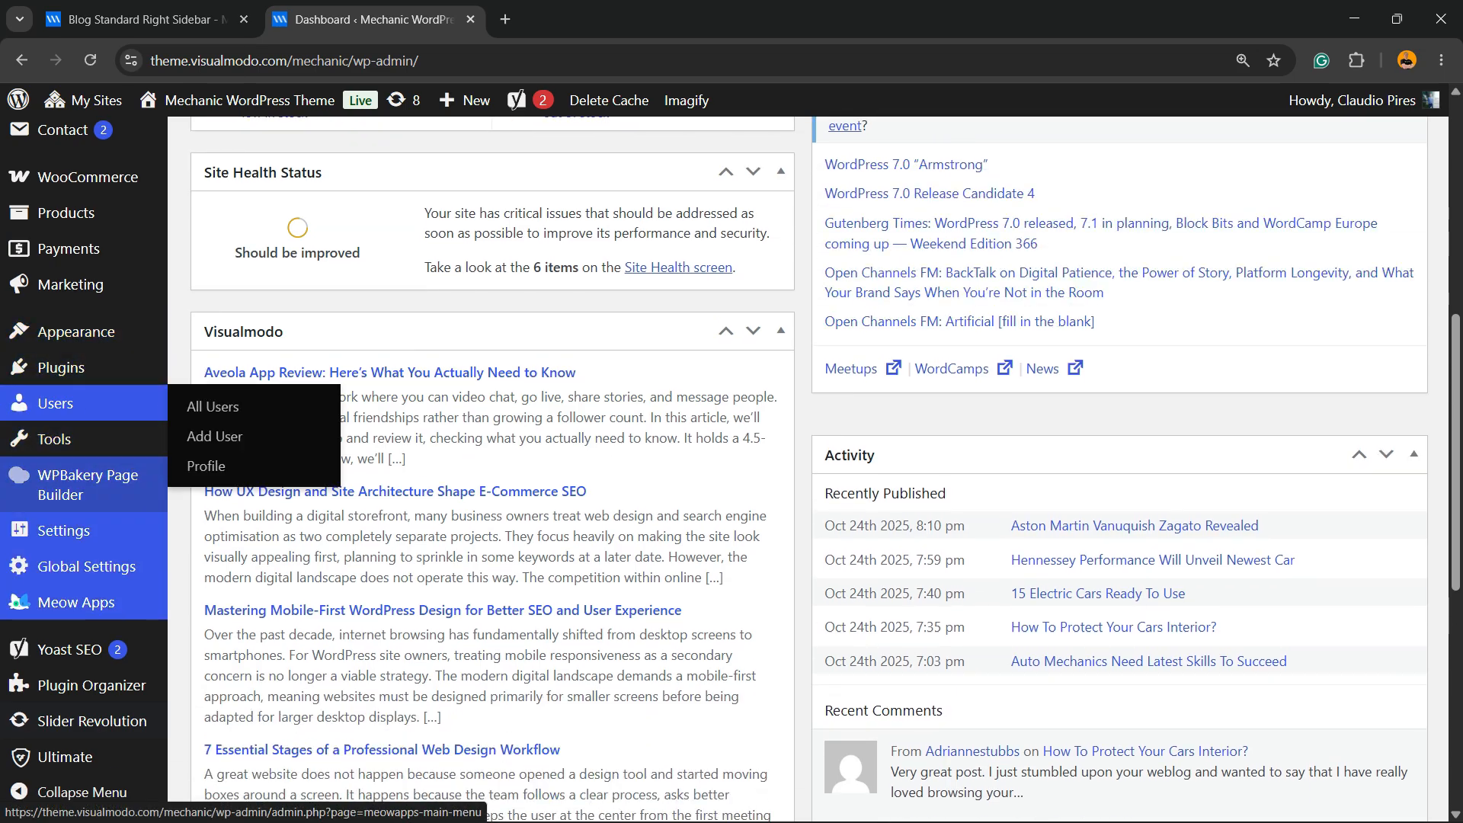
left_click(92, 720)
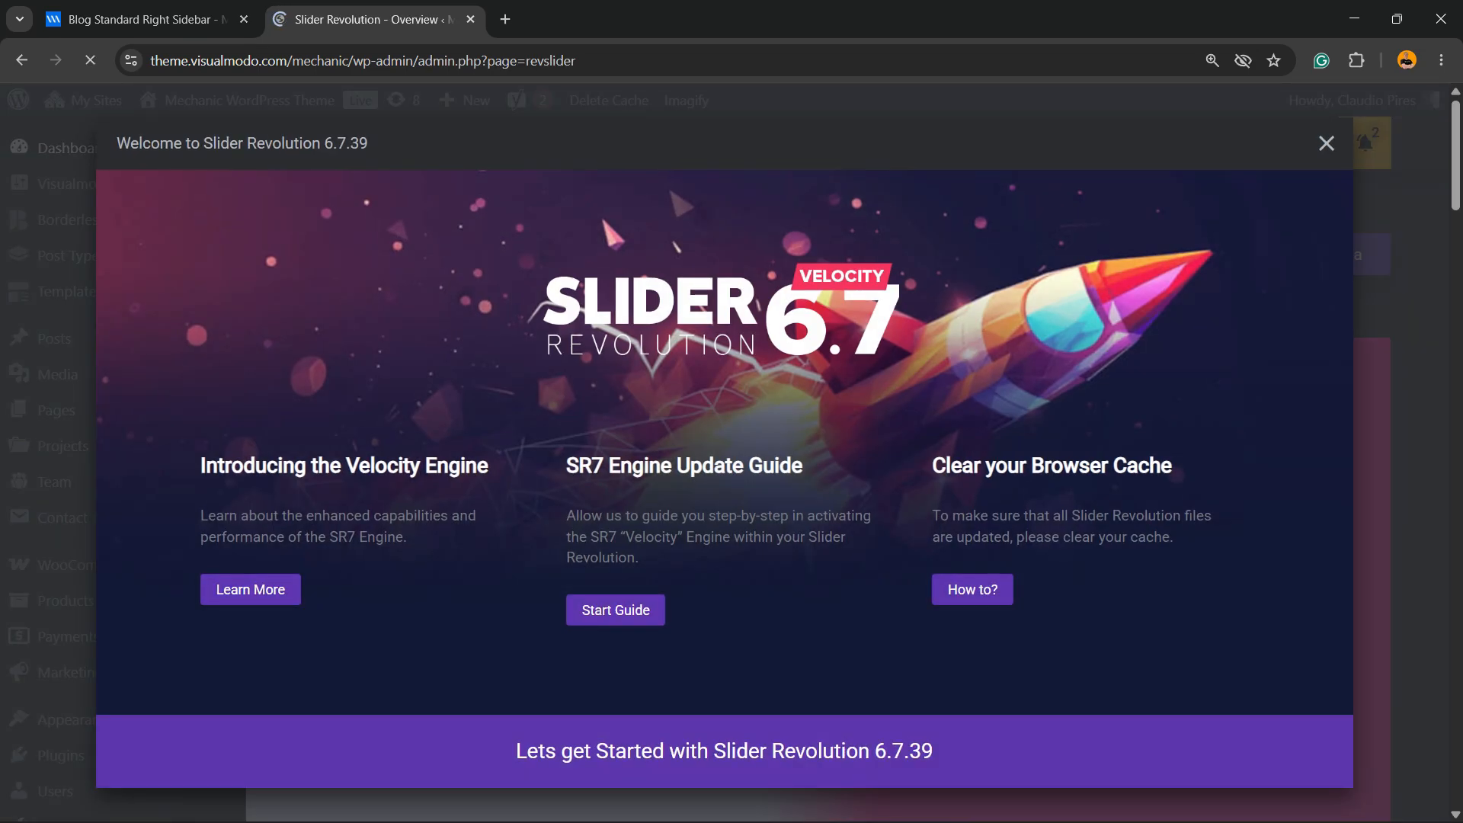
left_click(1326, 143)
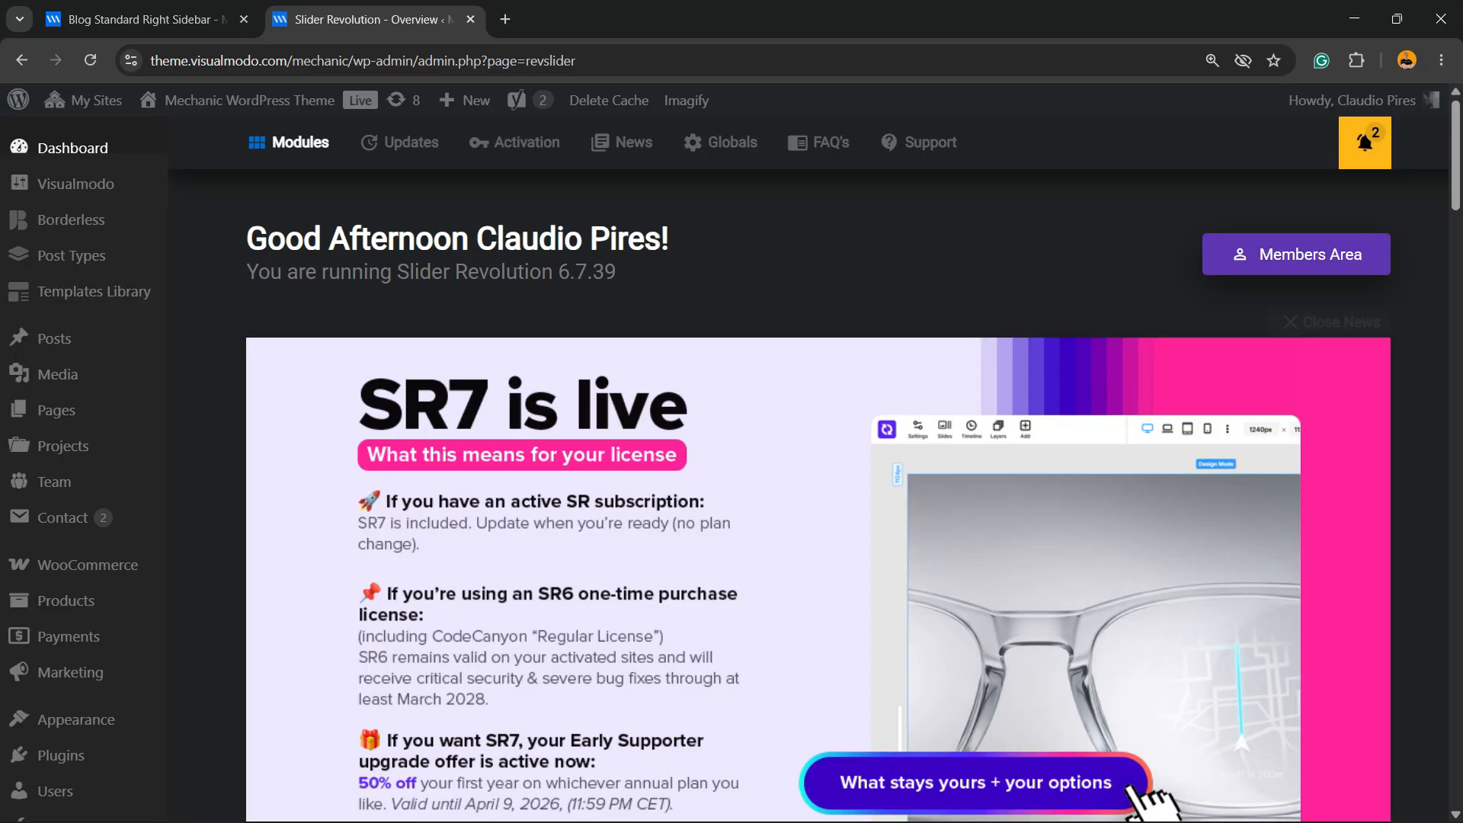
- Open the Post Slider module for editing from the Slider Revolution modules list
scroll(807, 469, "down", 10)
scroll(685, 533, "down", 3)
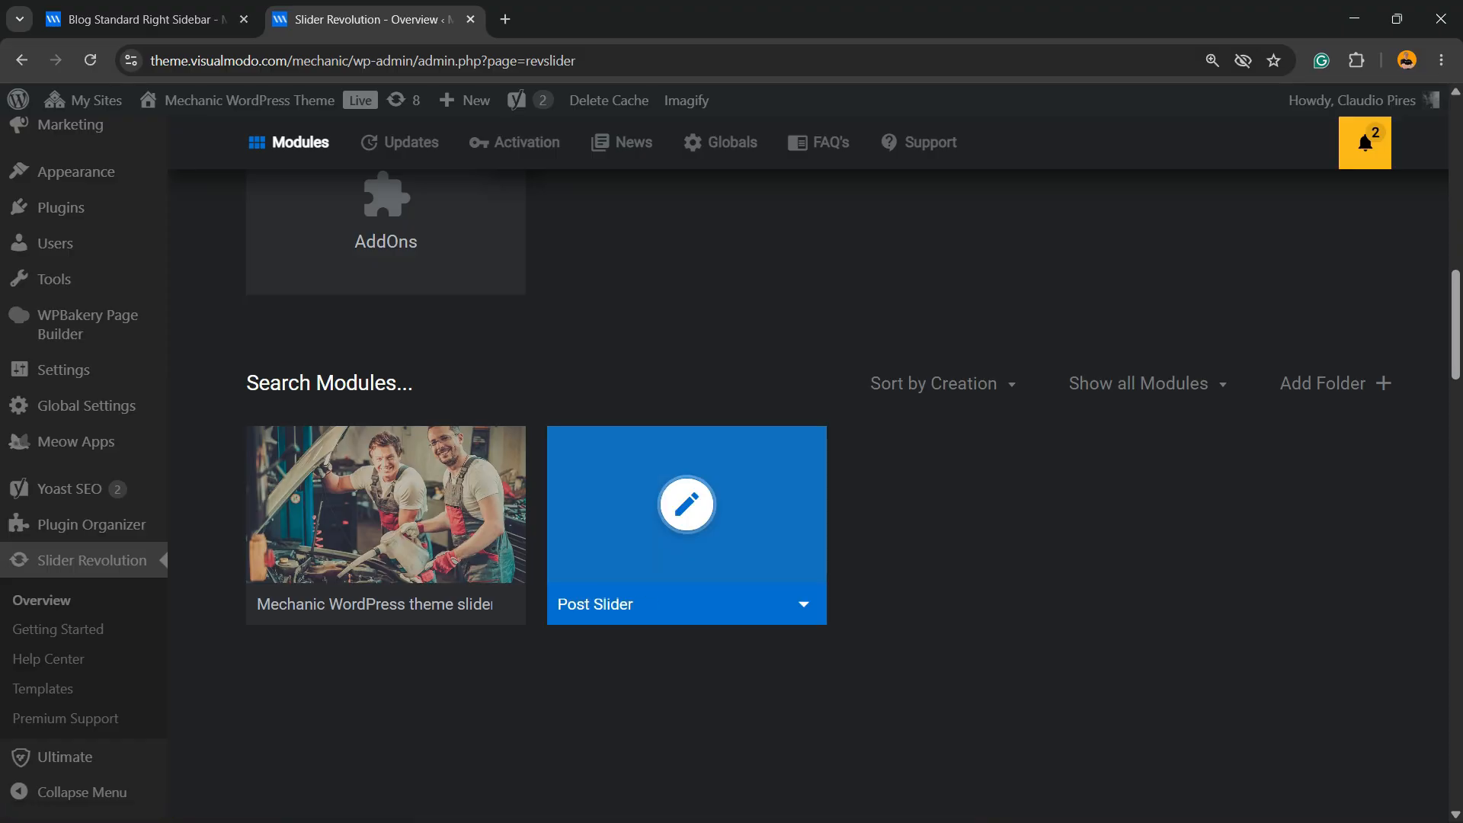
left_click(686, 505)
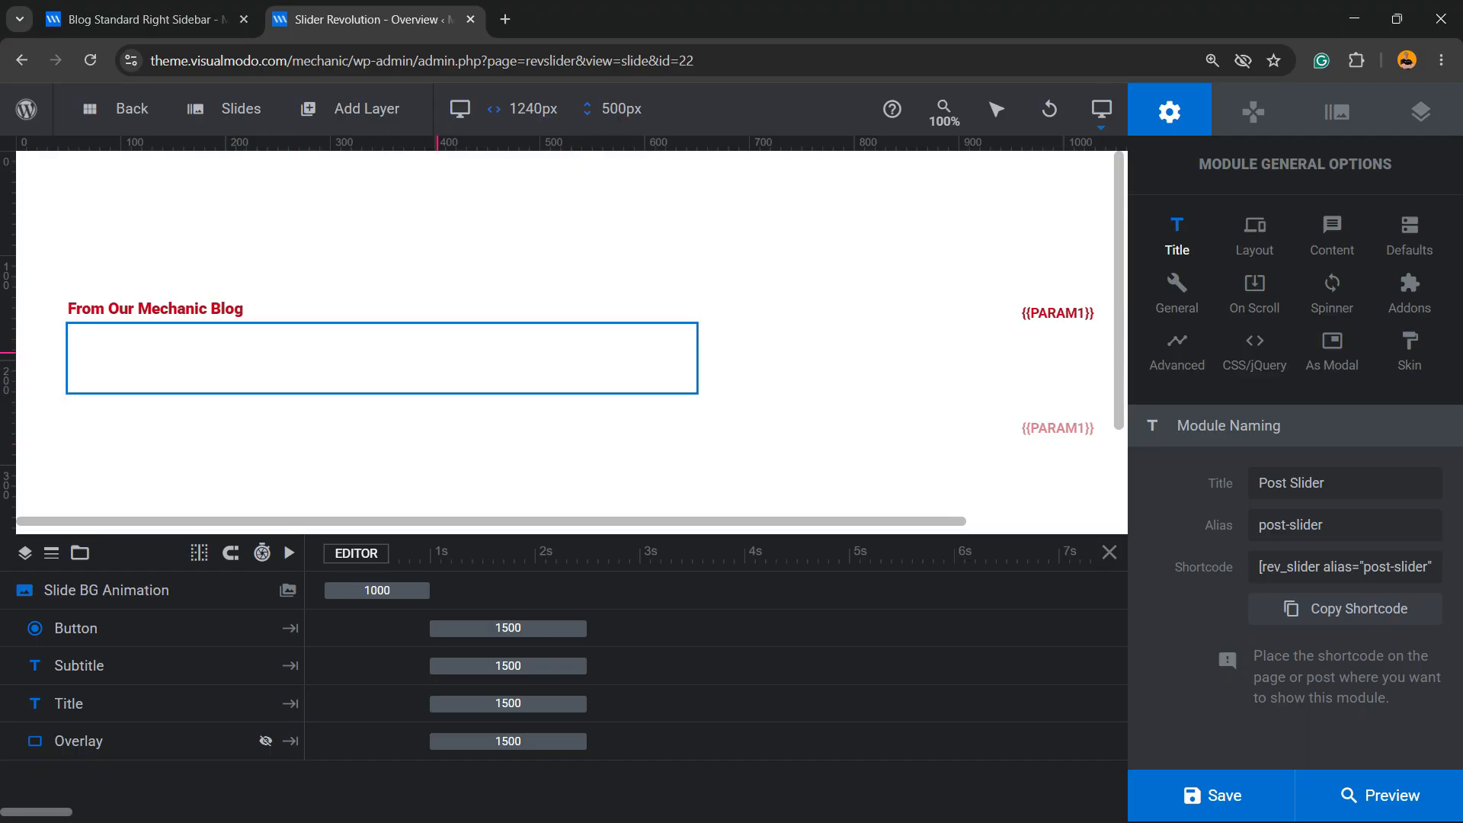
- Select the Title layer on the slide and copy its {{title}} placeholder
left_click(436, 353)
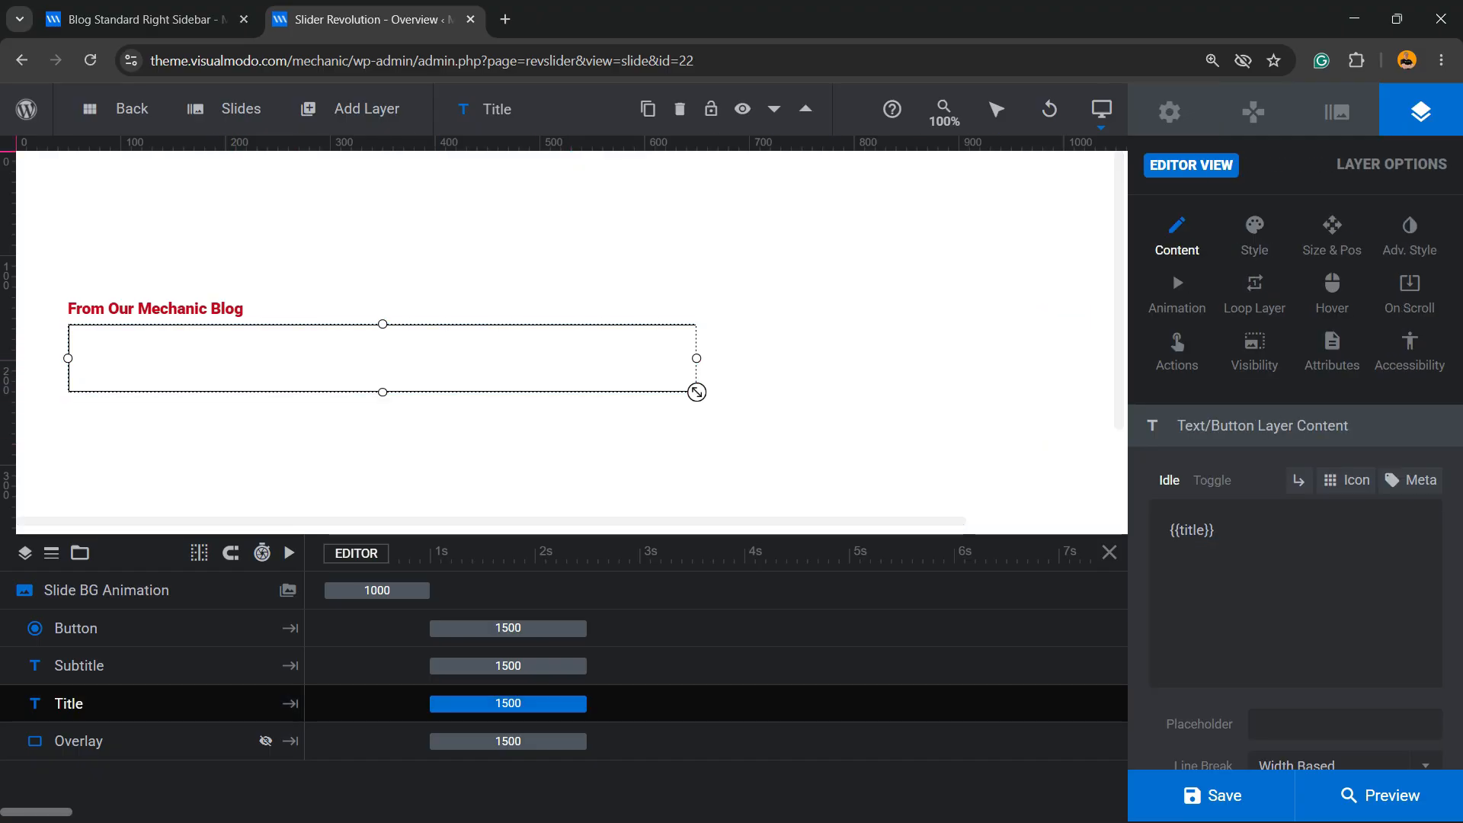
triple_click(1191, 530)
key("ctrl+c")
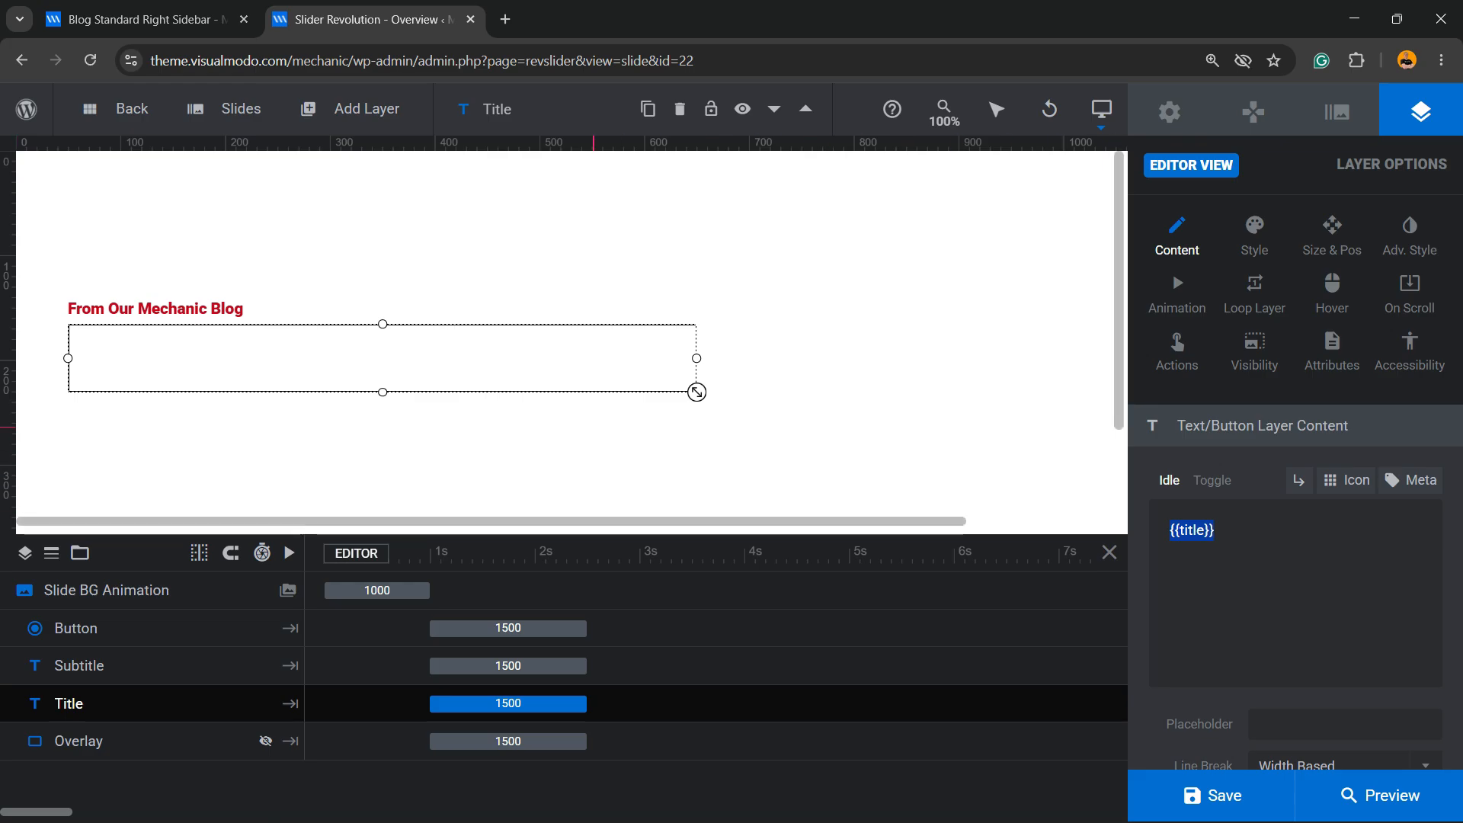
- Add a Simple Link action with the Click interaction to the READ MORE button layer
scroll(564, 342, "down", 2)
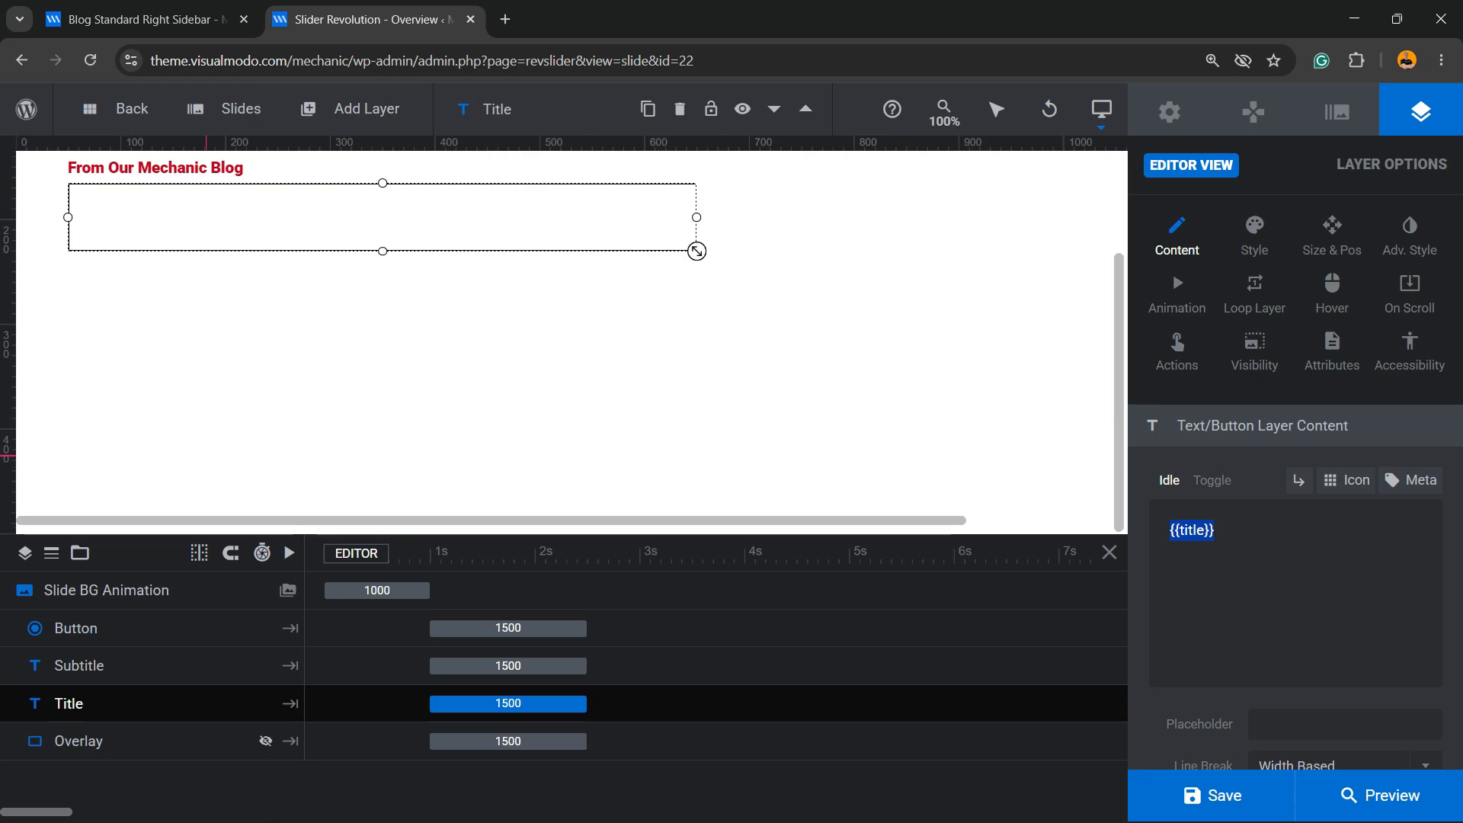
left_click(234, 385)
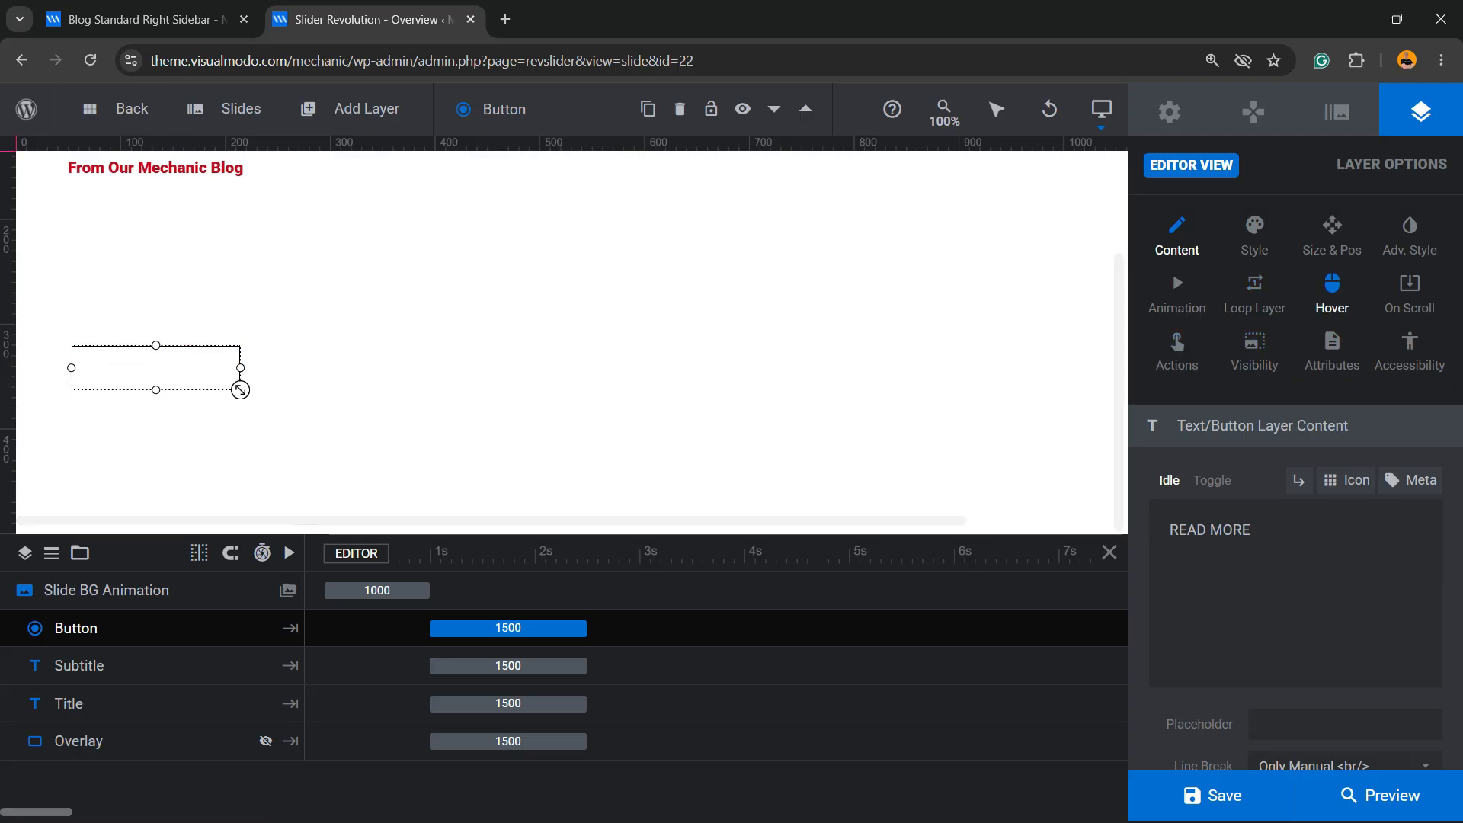
left_click(1177, 347)
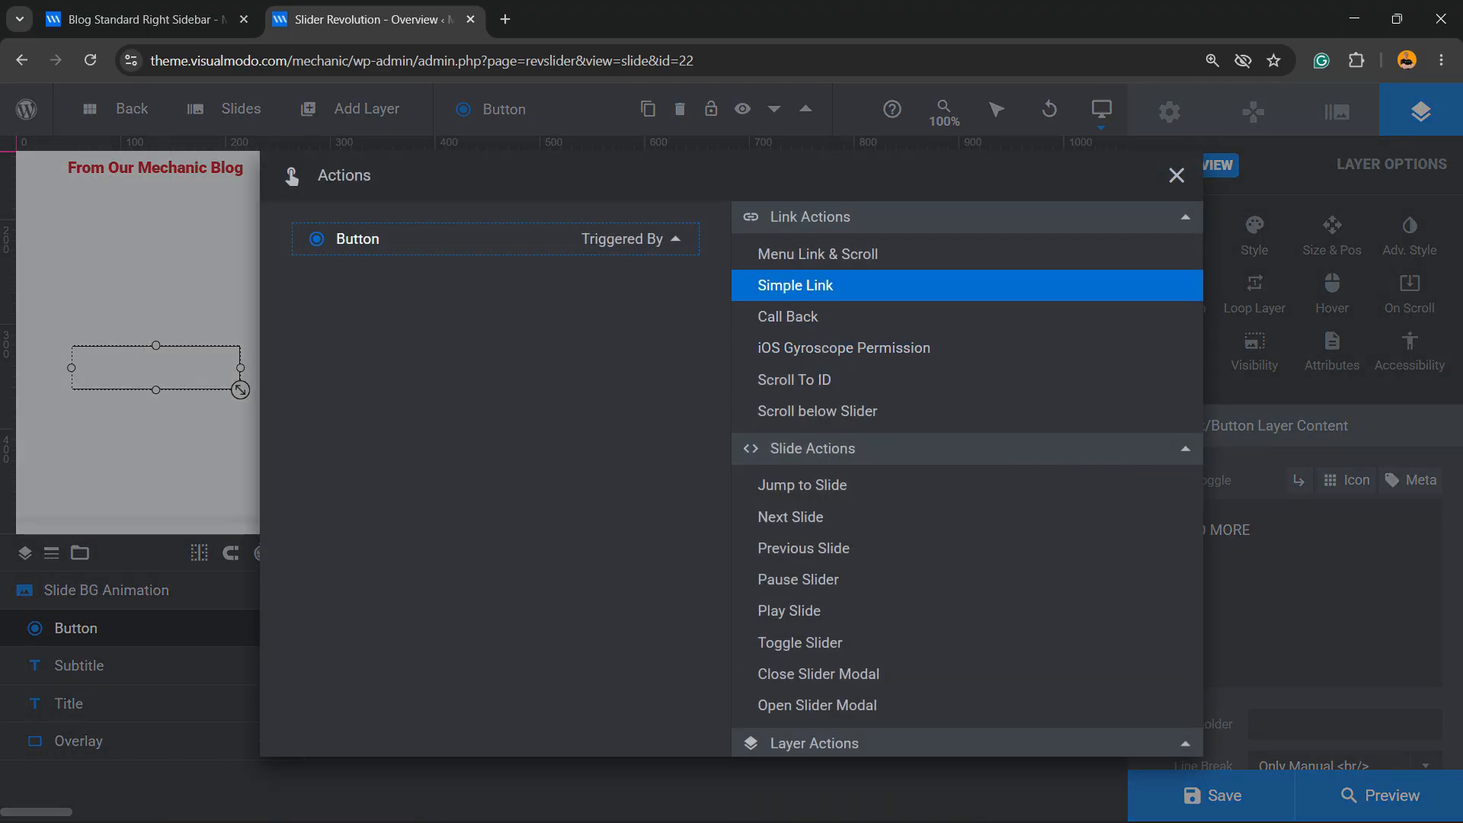
left_click(795, 285)
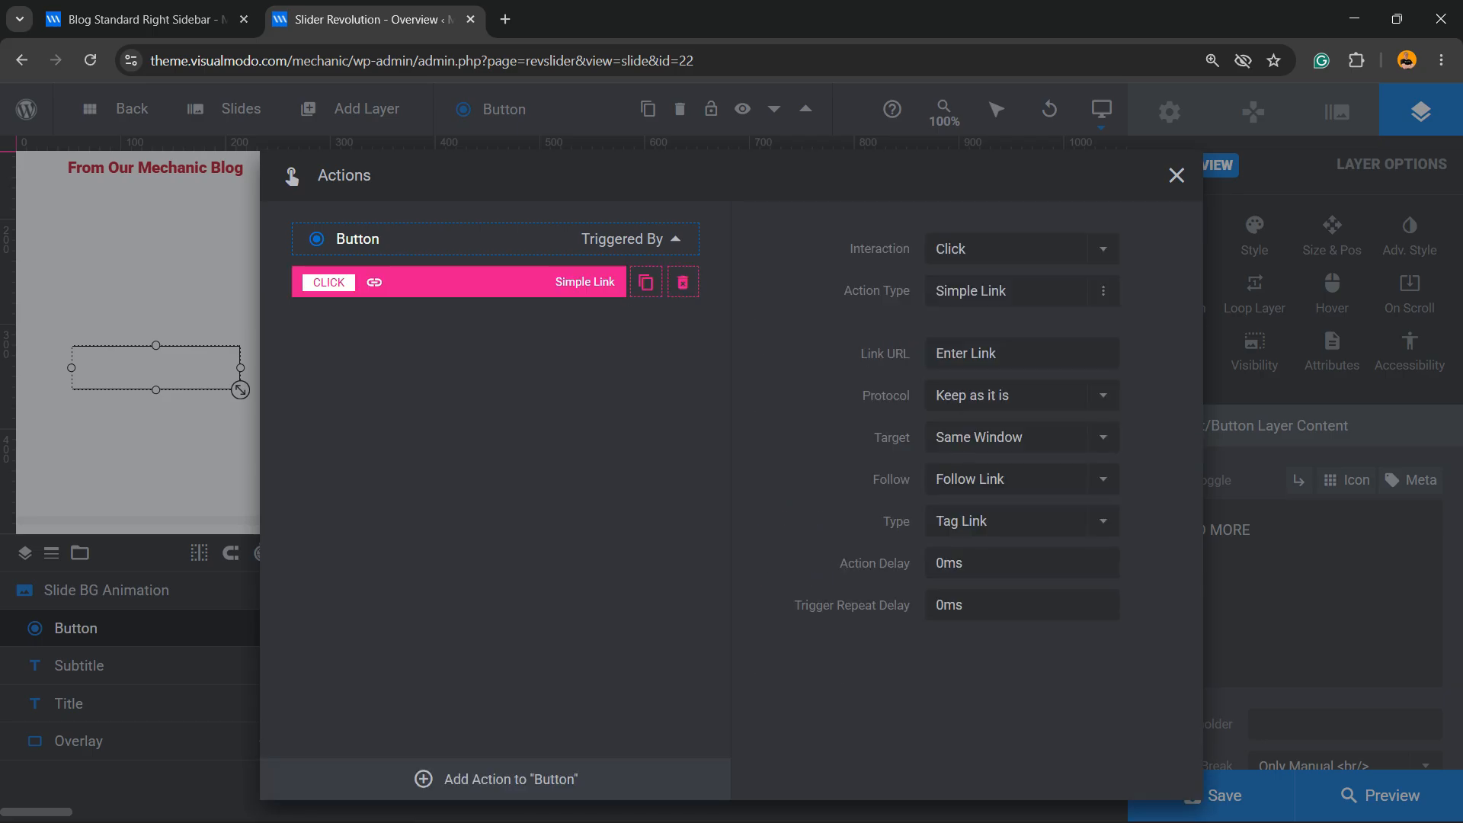
left_click(1020, 249)
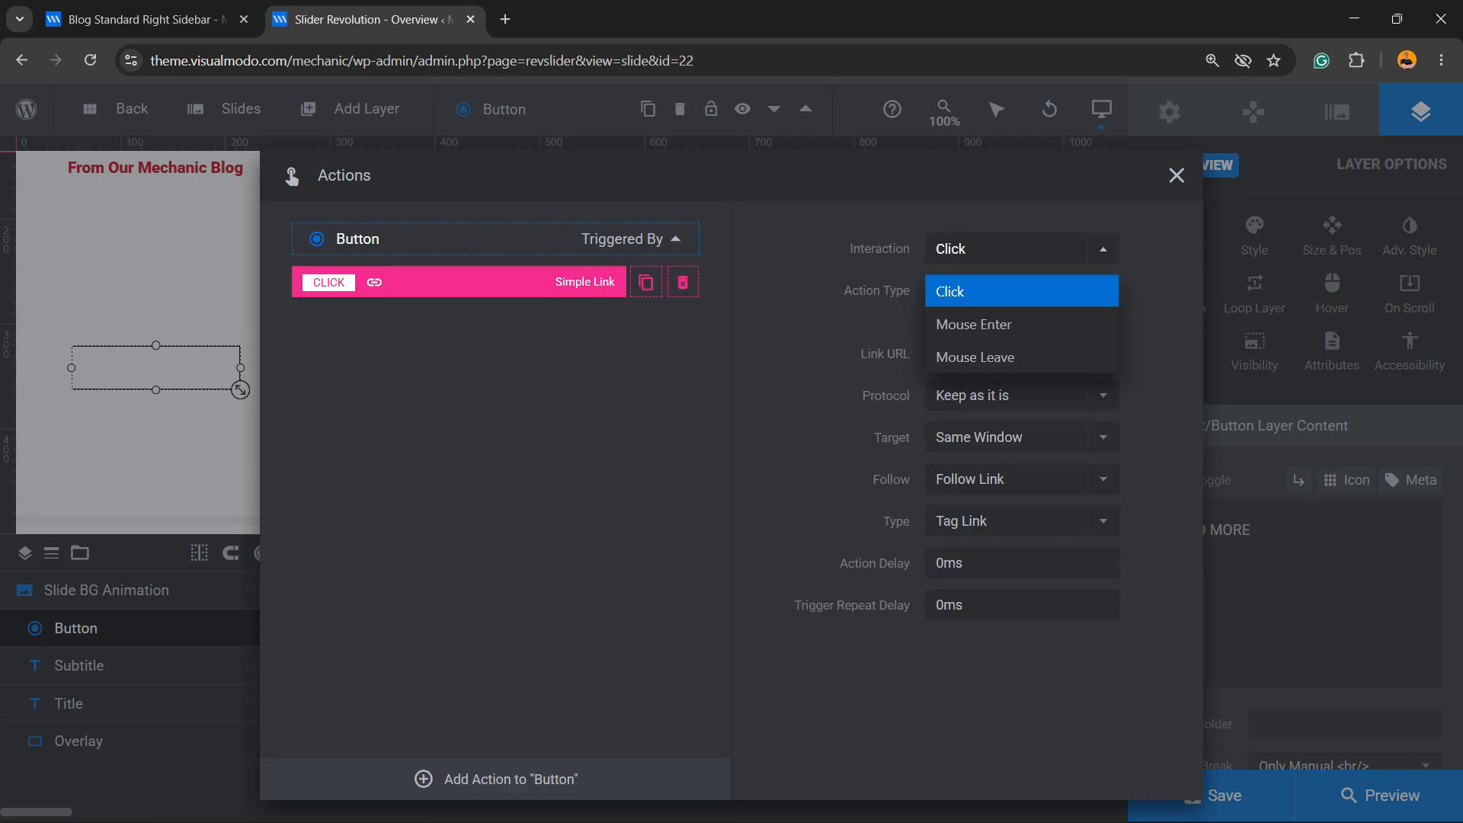
left_click(1020, 248)
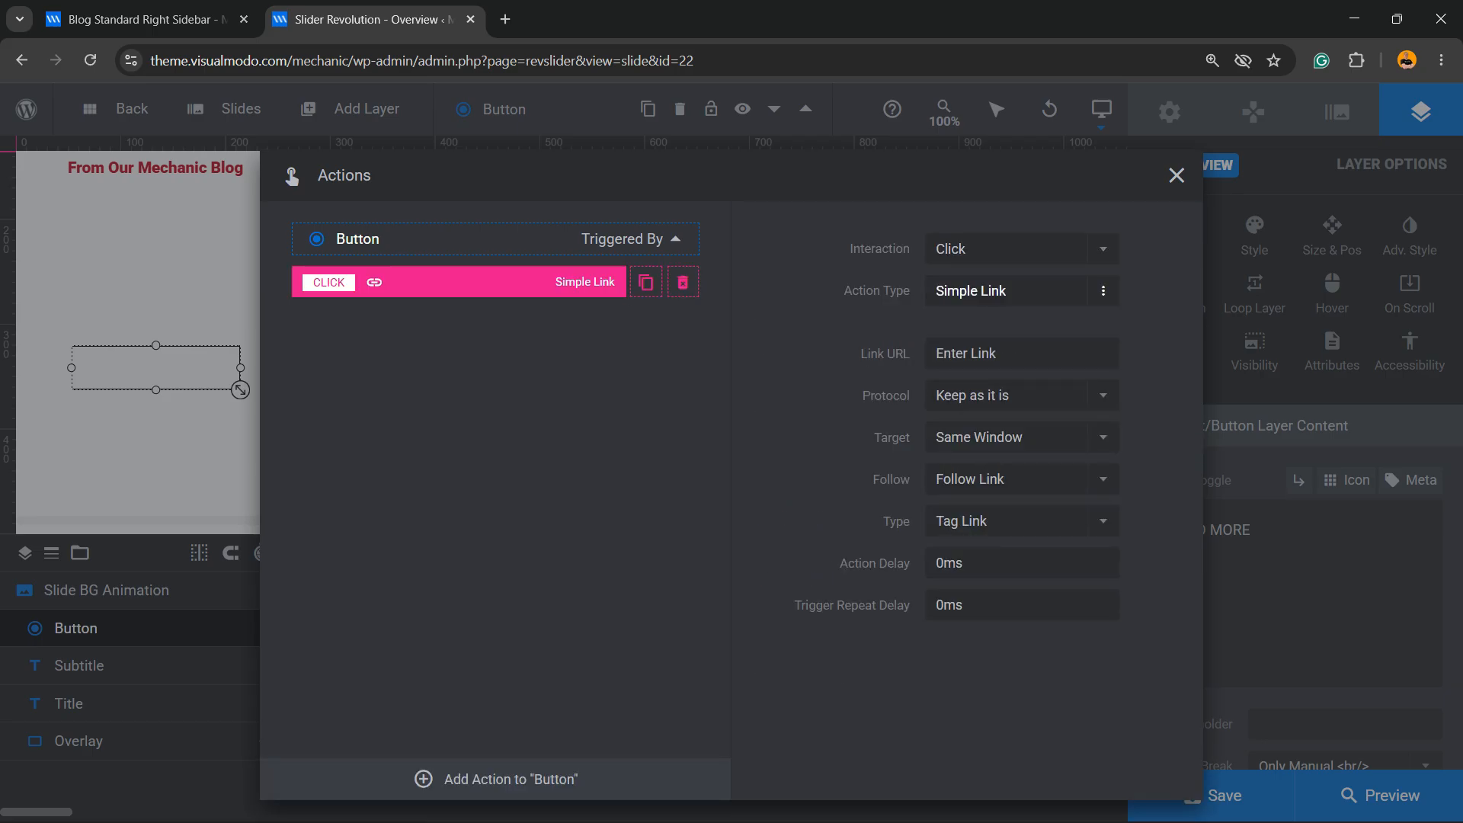
left_click(1021, 291)
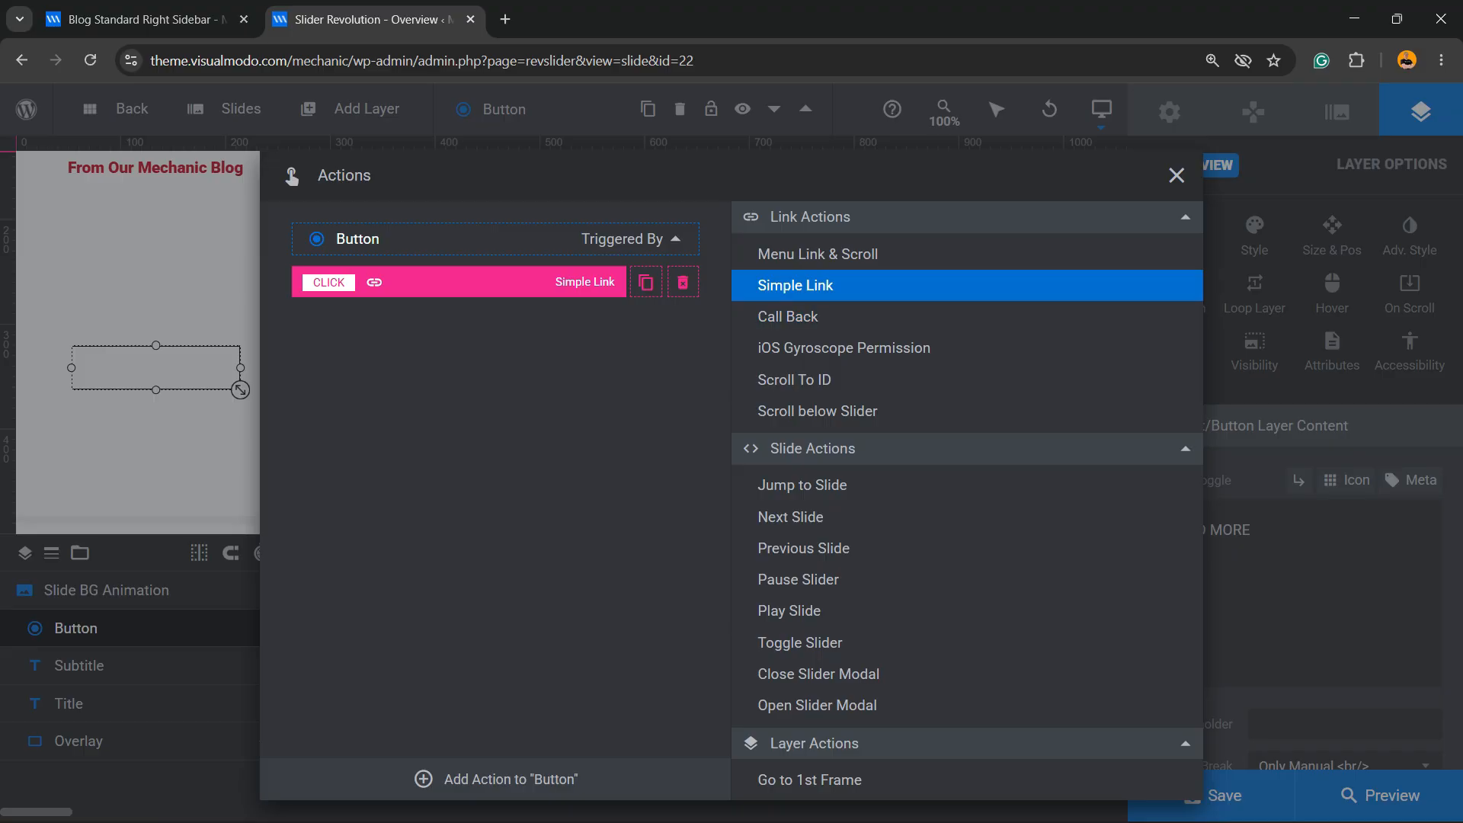
left_click(966, 284)
- Set the button action's Link URL to {{link}}, close the Actions window and save the slider module
left_click(966, 352)
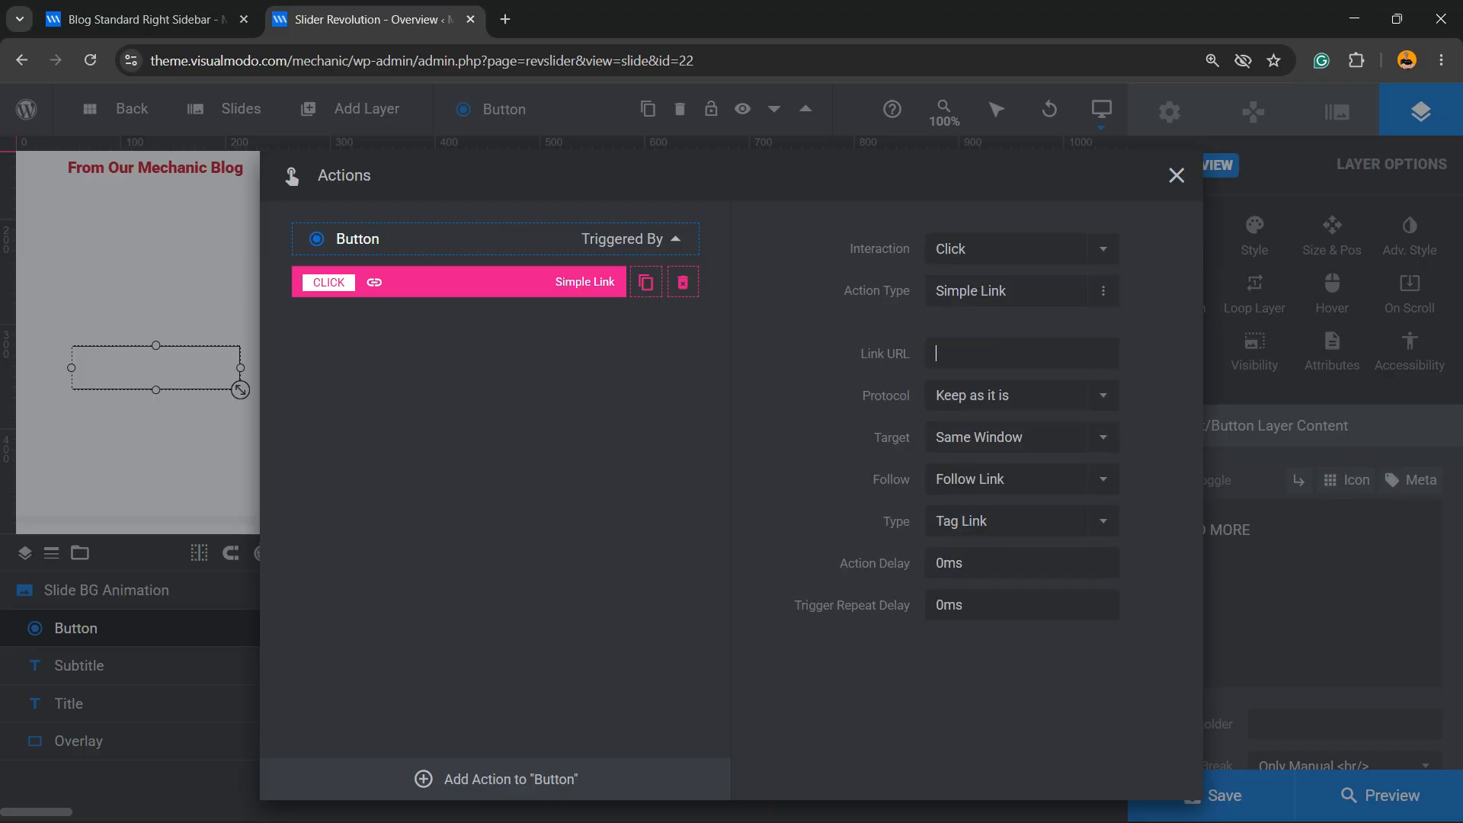
key("ctrl+v")
type("link")
key("ctrl+a")
left_click(976, 353)
left_click(1175, 175)
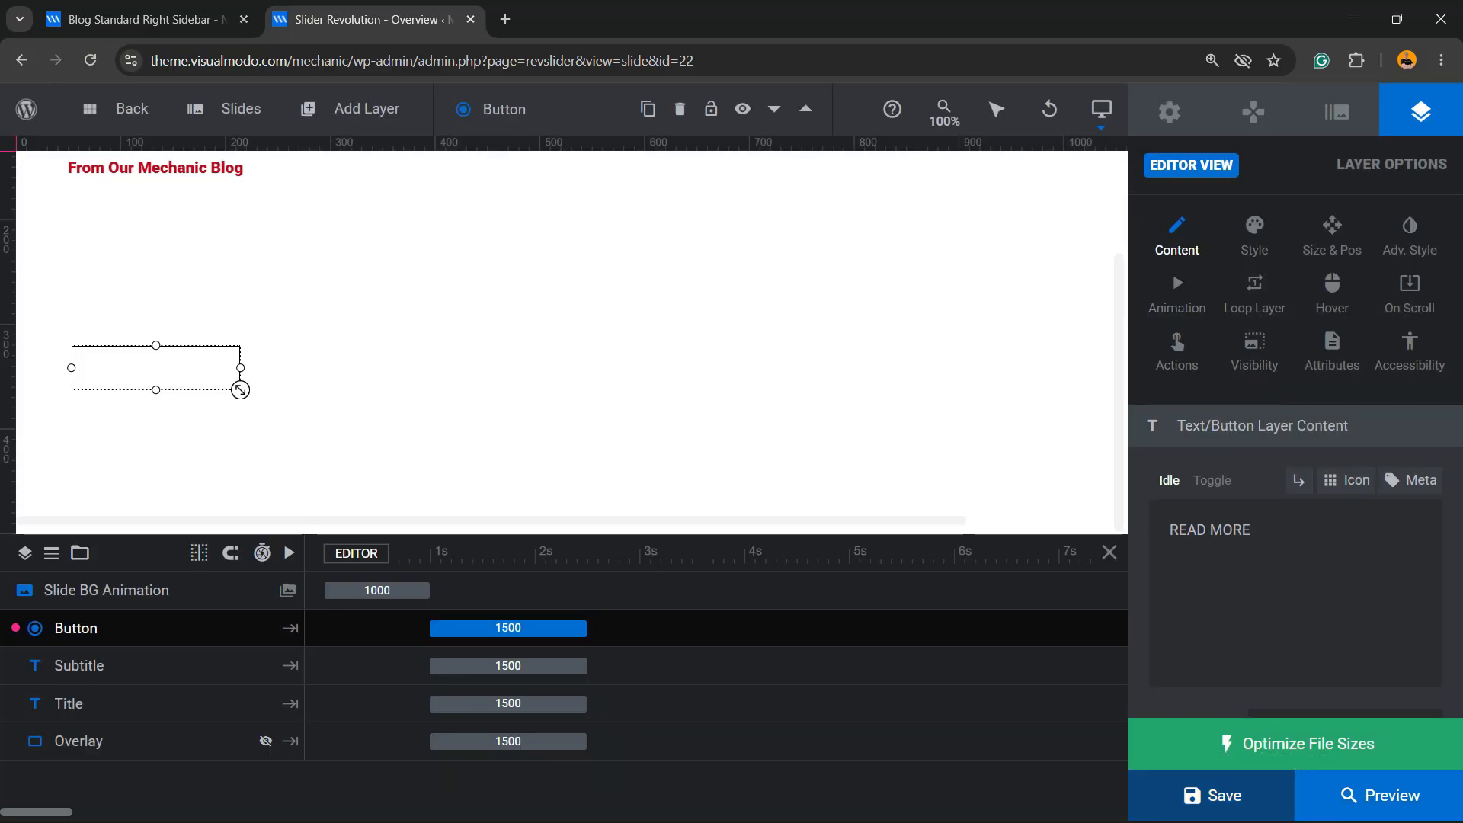
left_click(1213, 795)
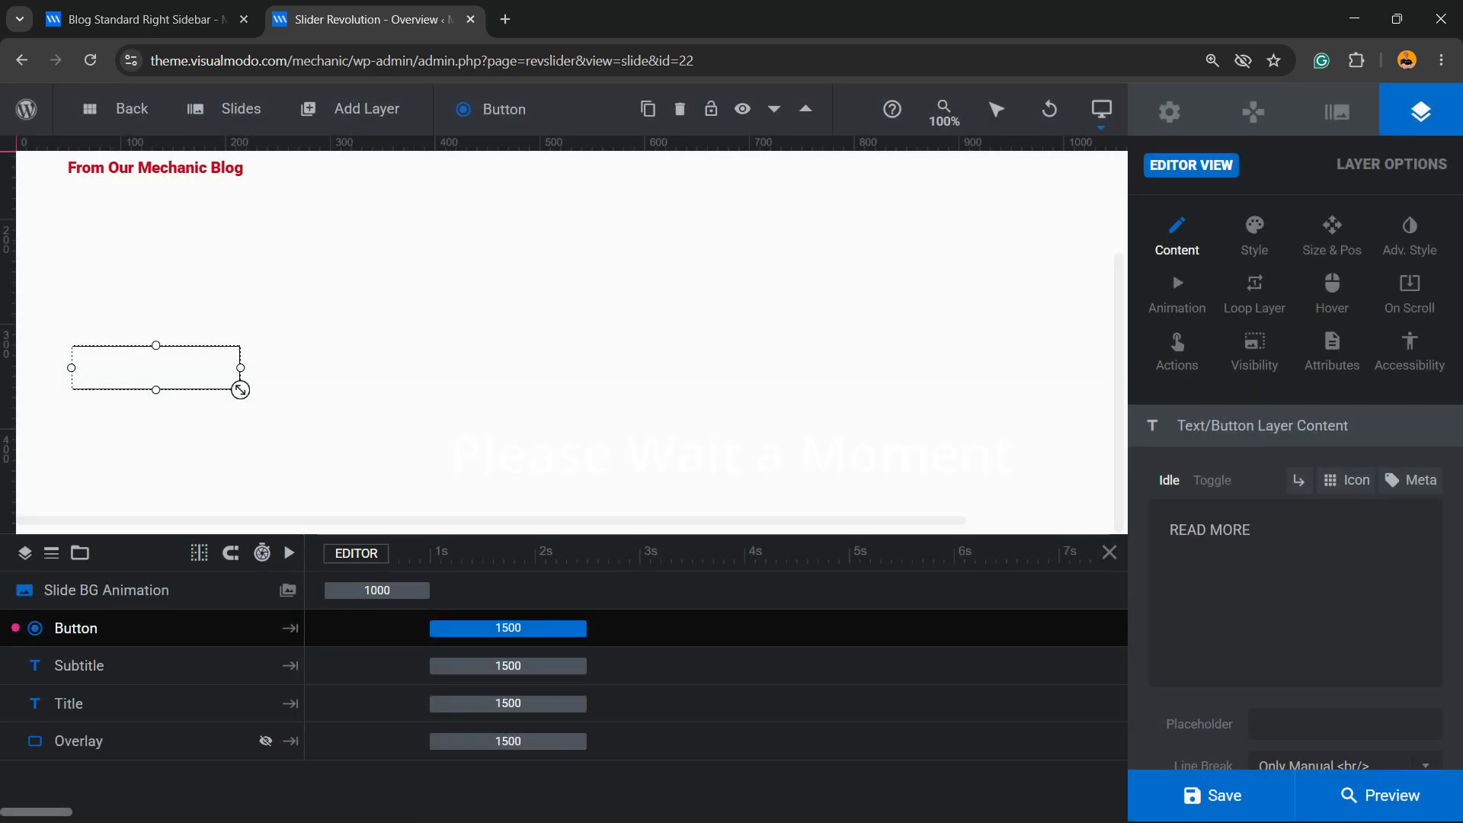
- Move the live blog page's tab into its own maximized window and reload the page
left_click_drag(137, 19, 156, 78)
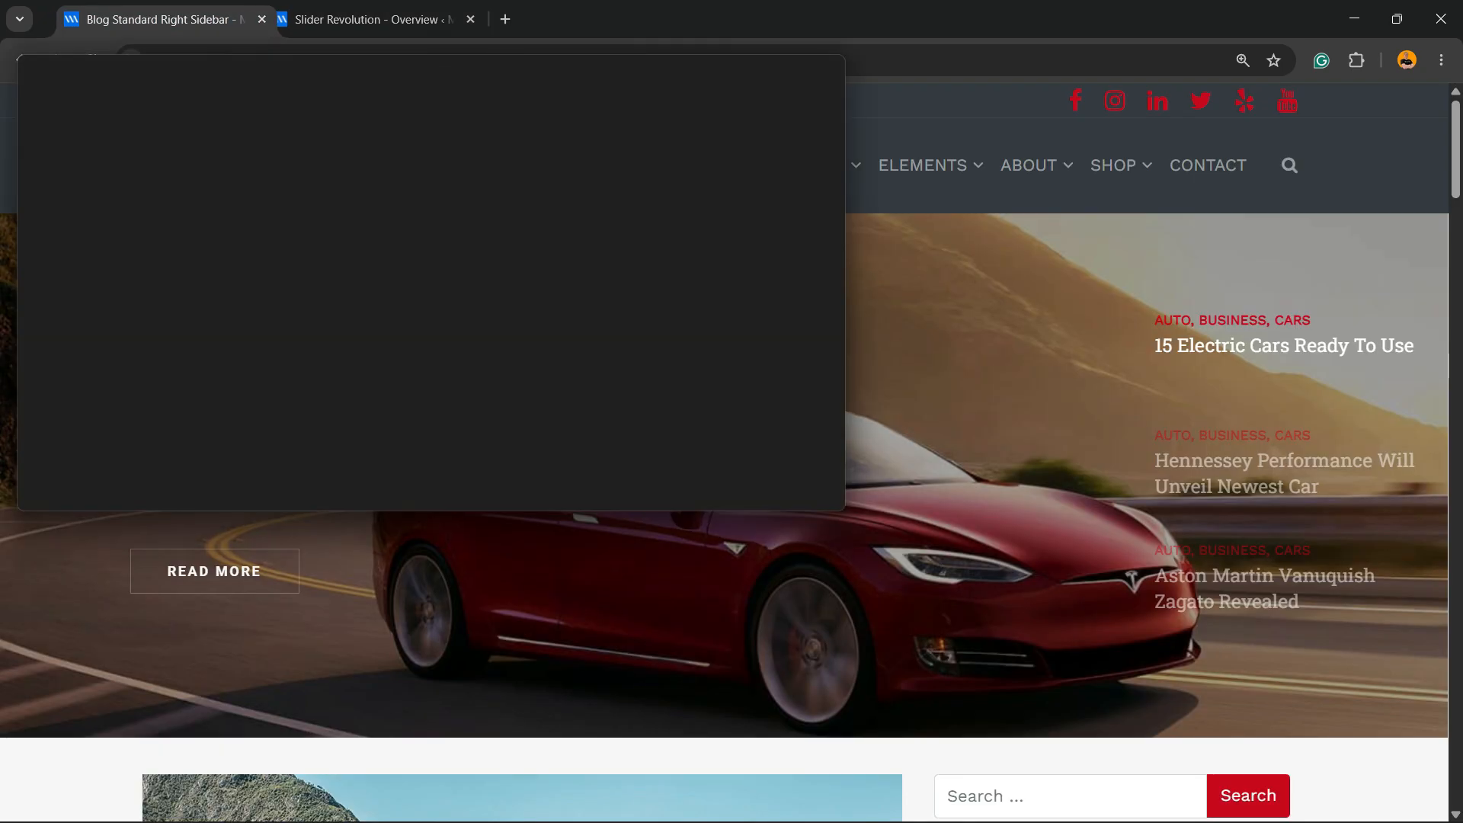
key("super+Up")
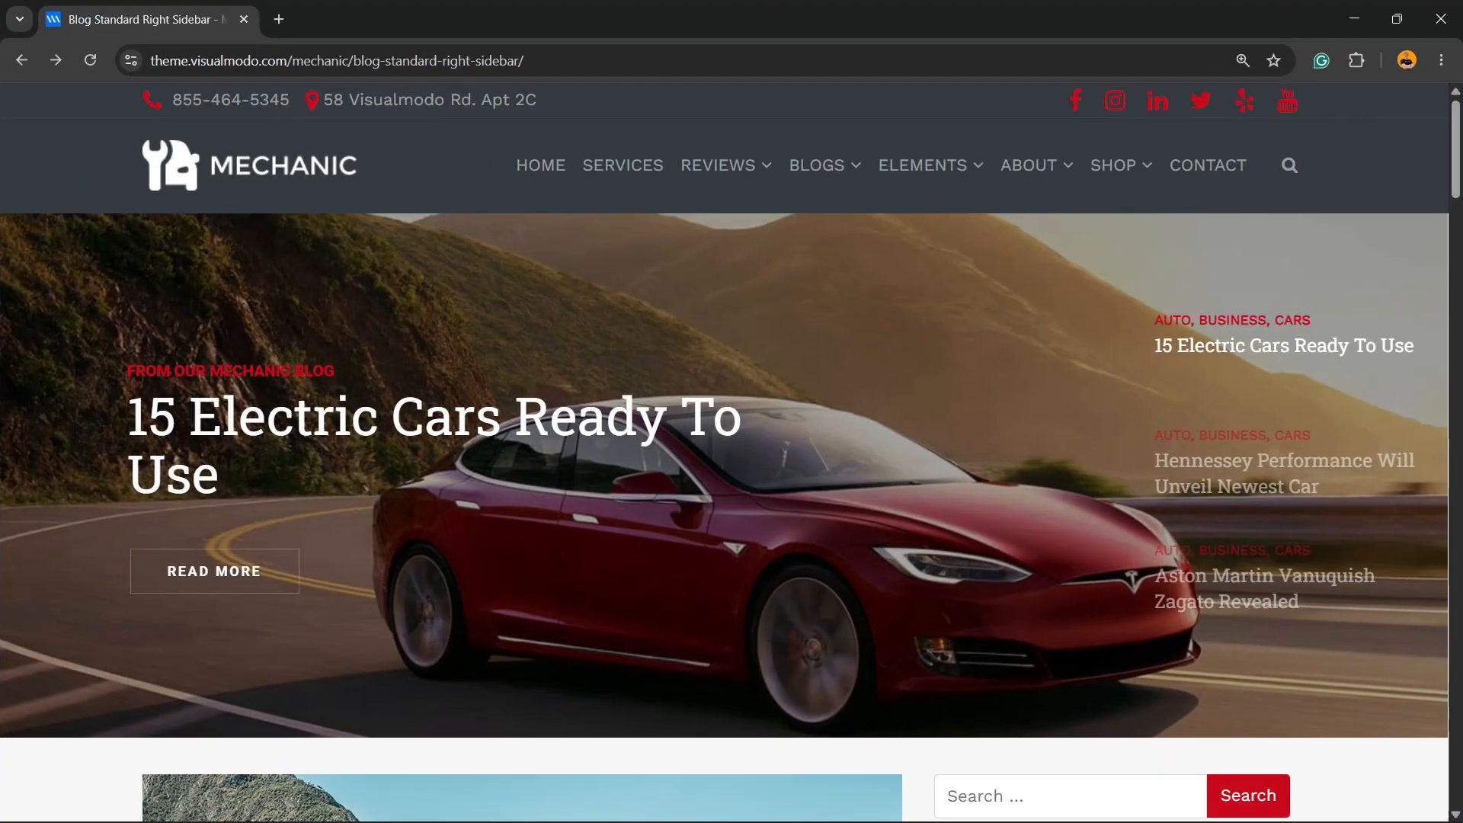
key("F5")
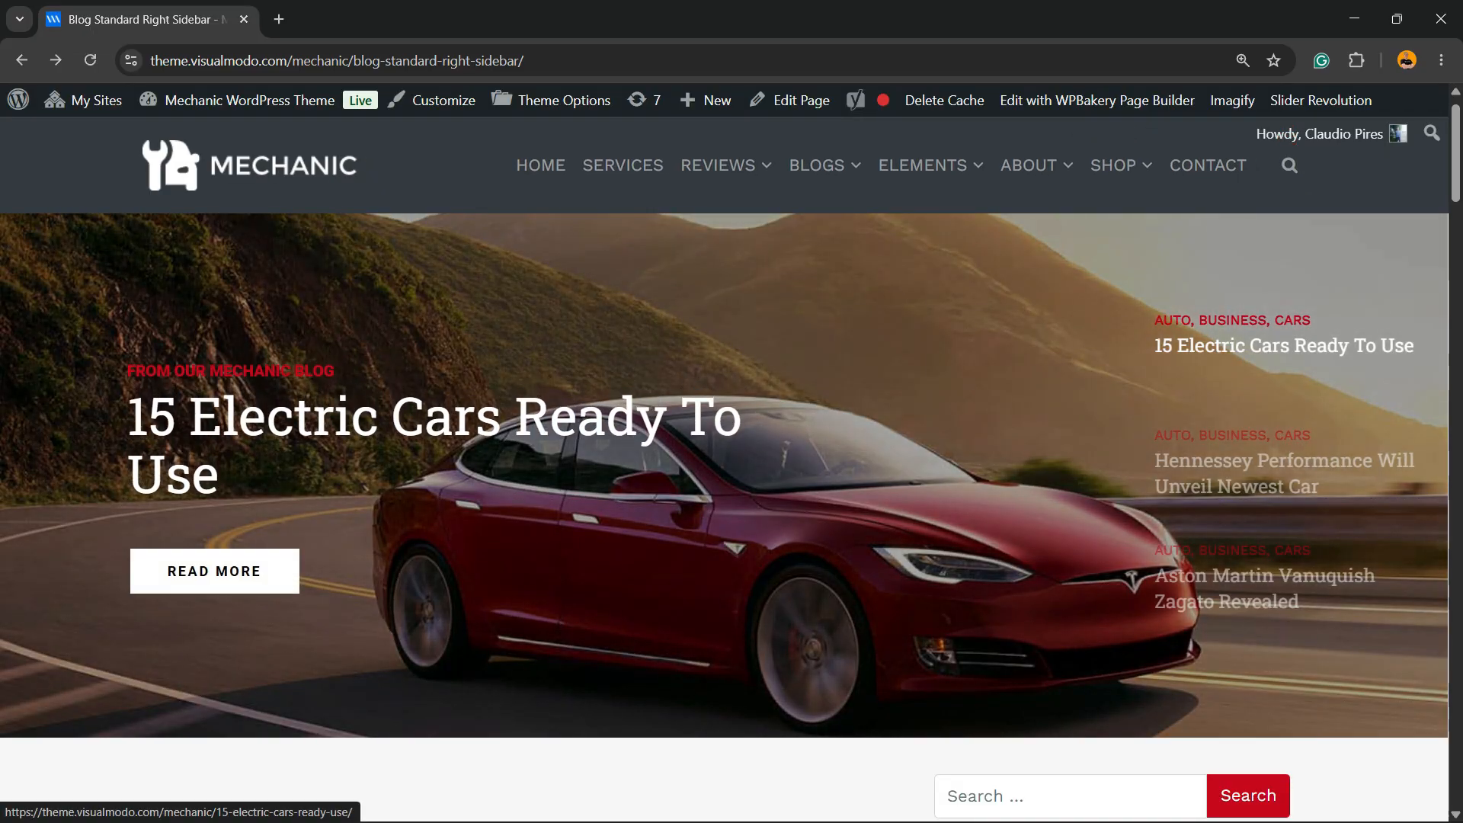
- Test the READ MORE button on the 15 Electric Cars Ready To Use slide, and return to the blog page to examine the slider
left_click(214, 571)
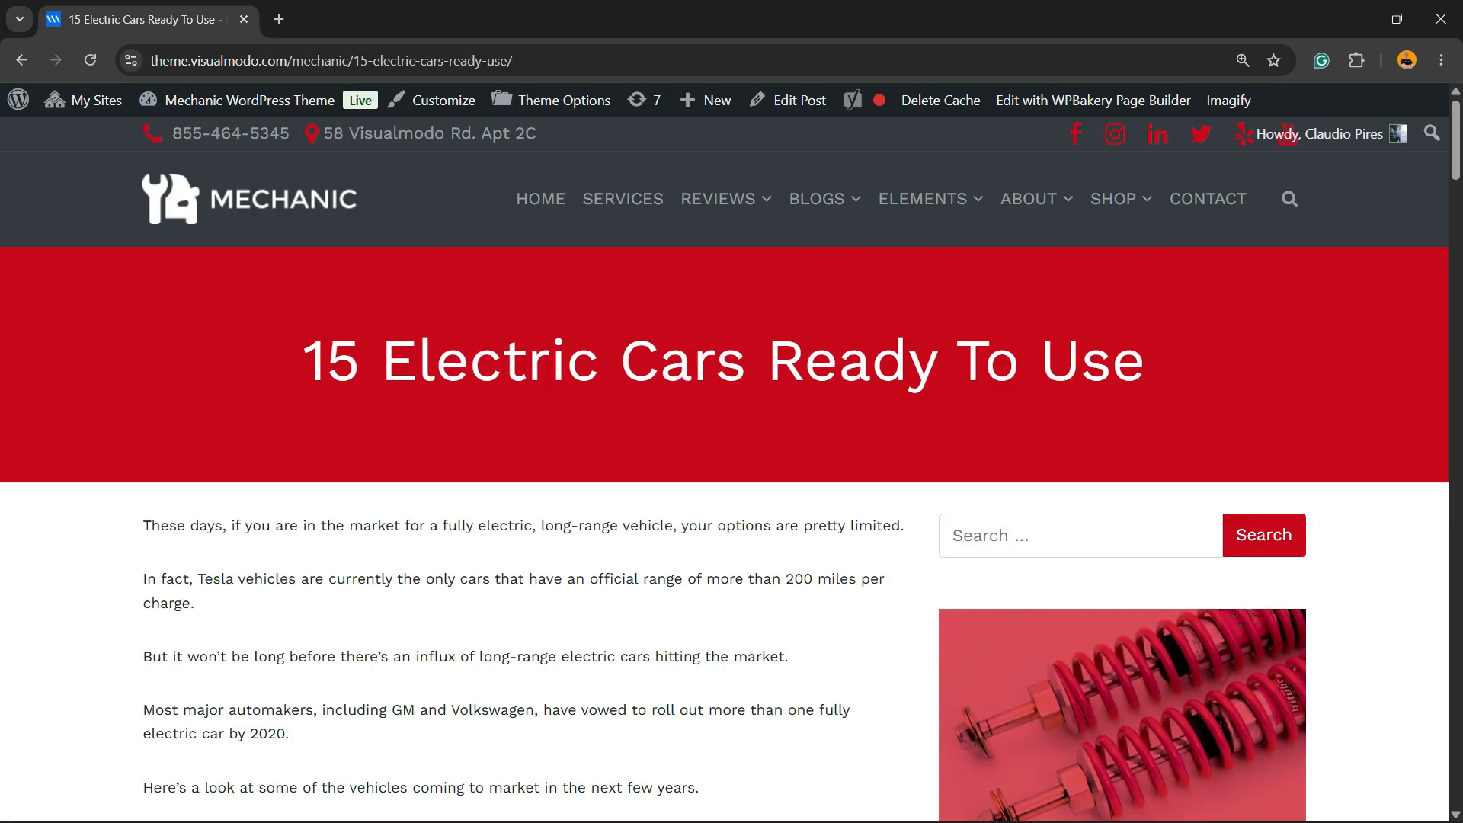
left_click(22, 61)
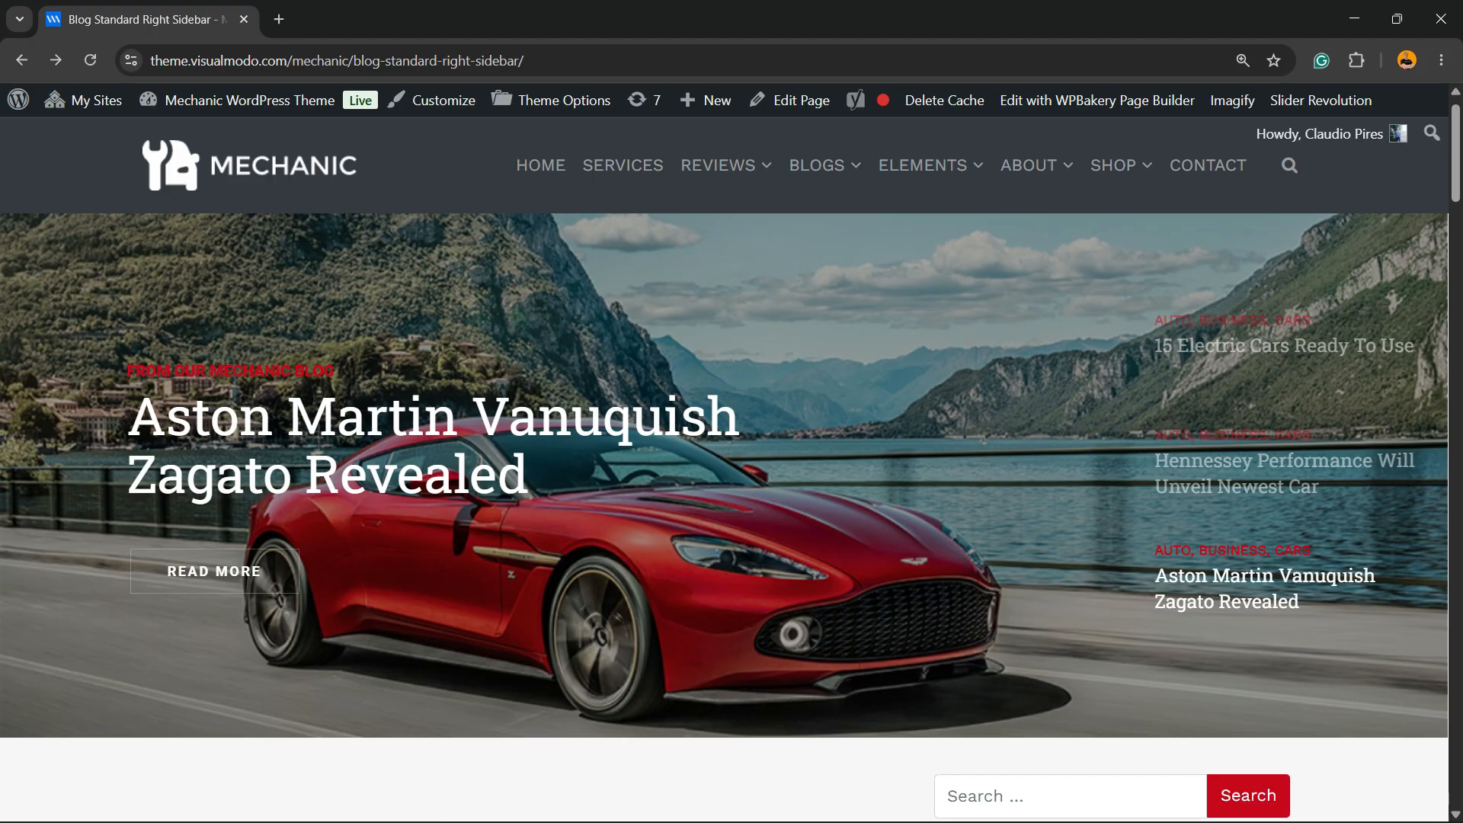
scroll(724, 457, "down", 1)
scroll(724, 457, "up", 2)
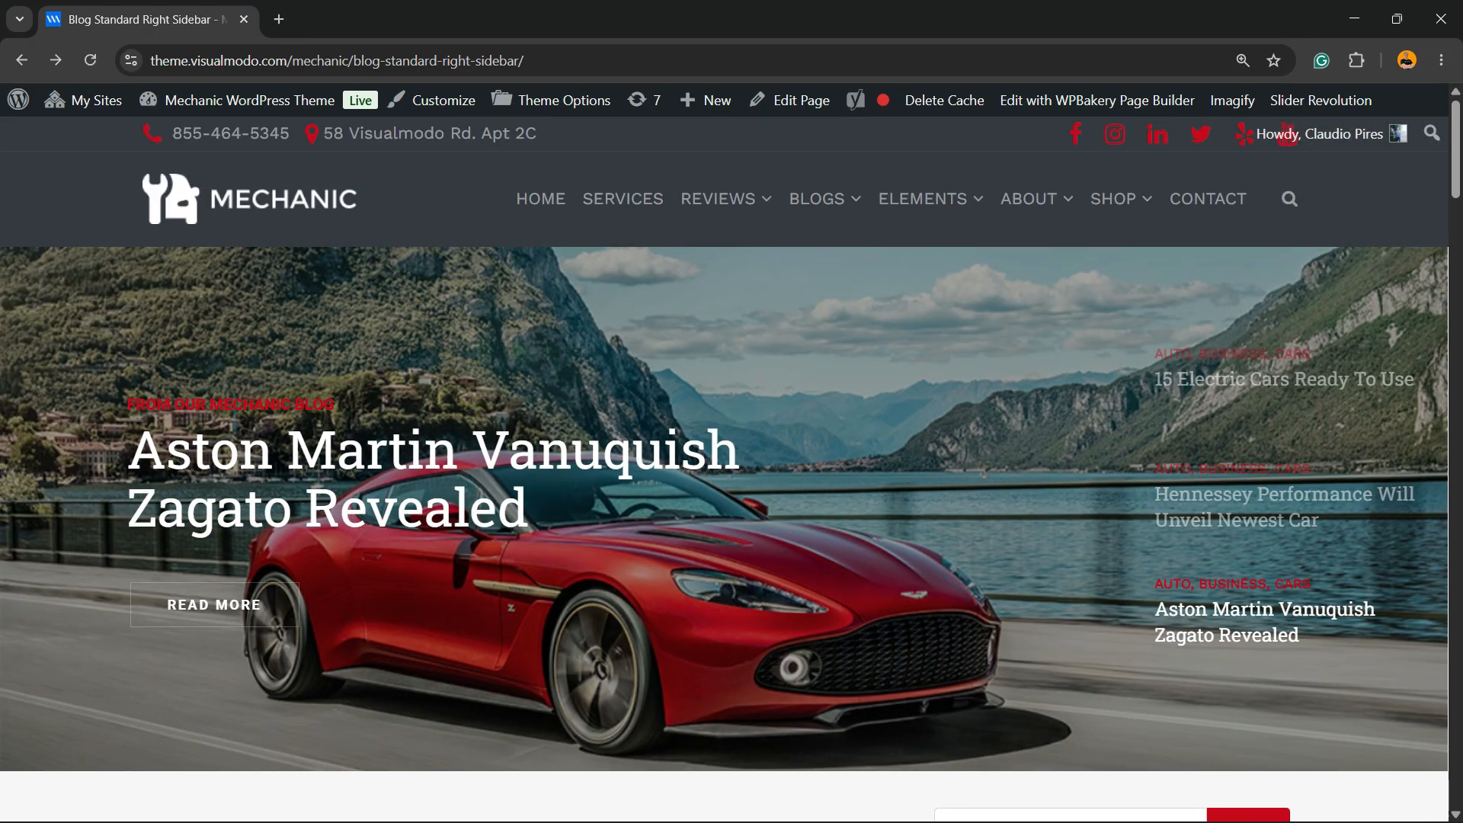
scroll(724, 458, "down", 1)
scroll(724, 457, "up", 1)
scroll(724, 457, "down", 1)
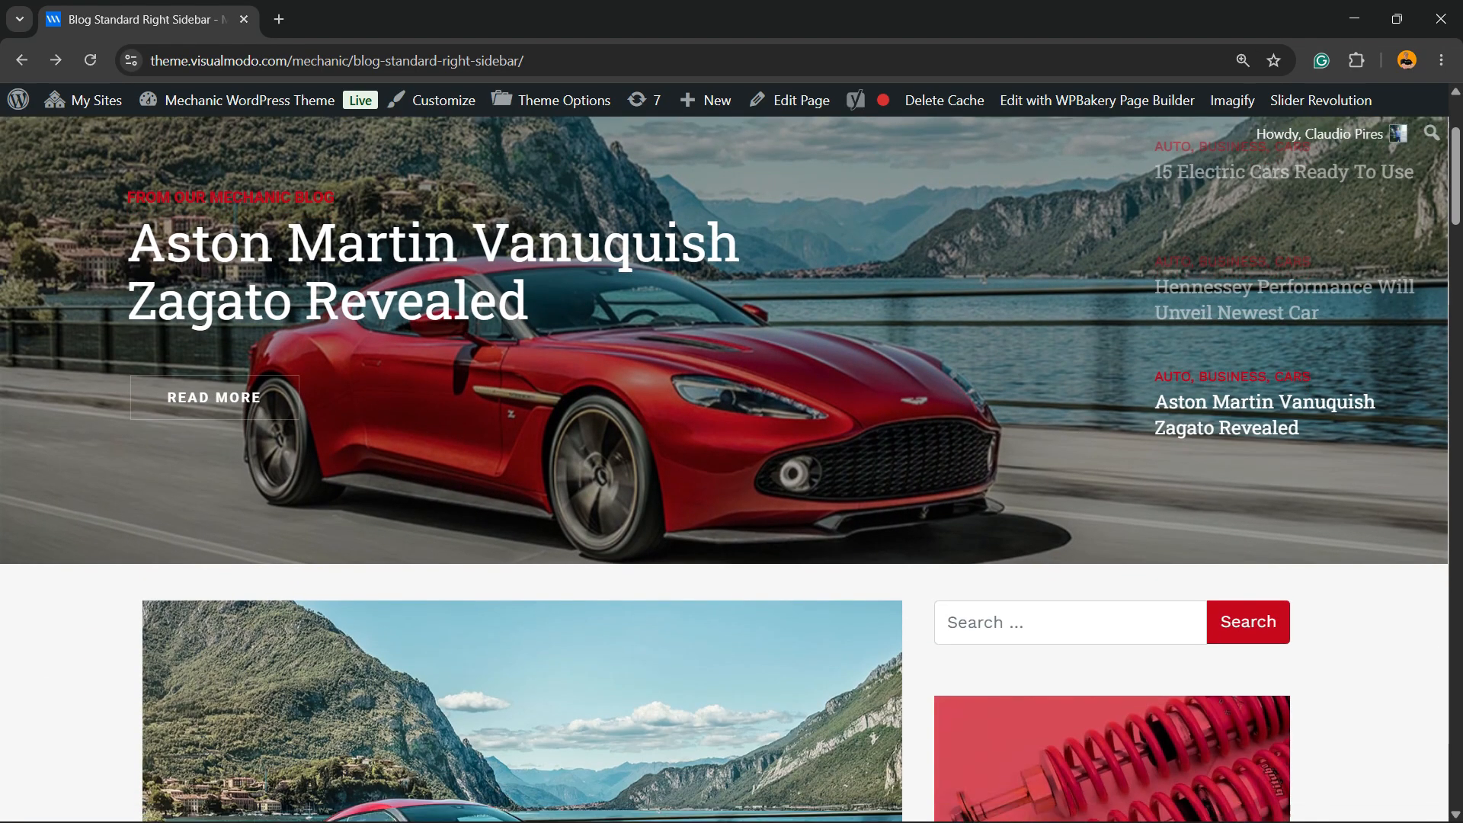
scroll(724, 457, "up", 1)
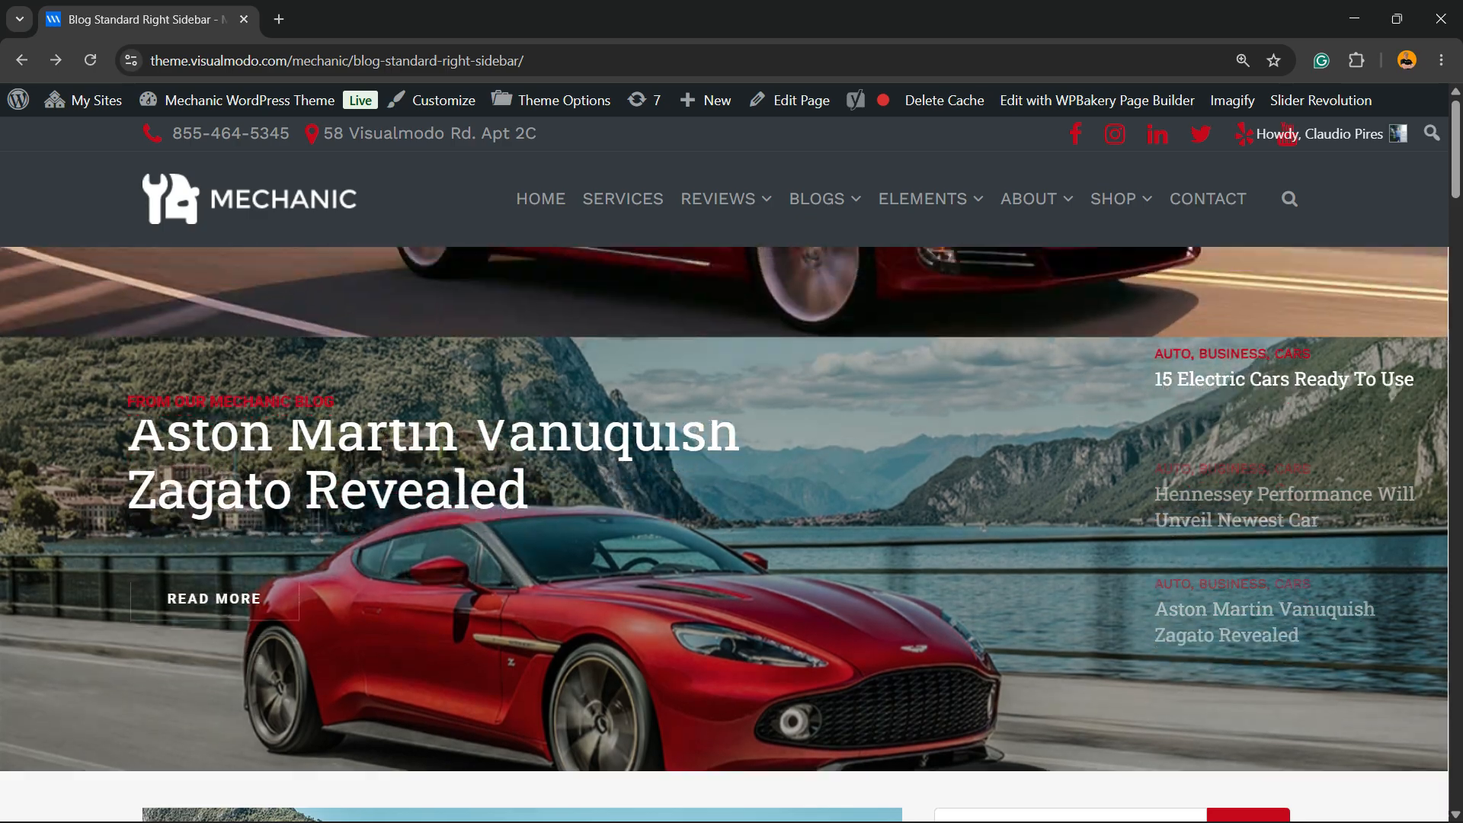